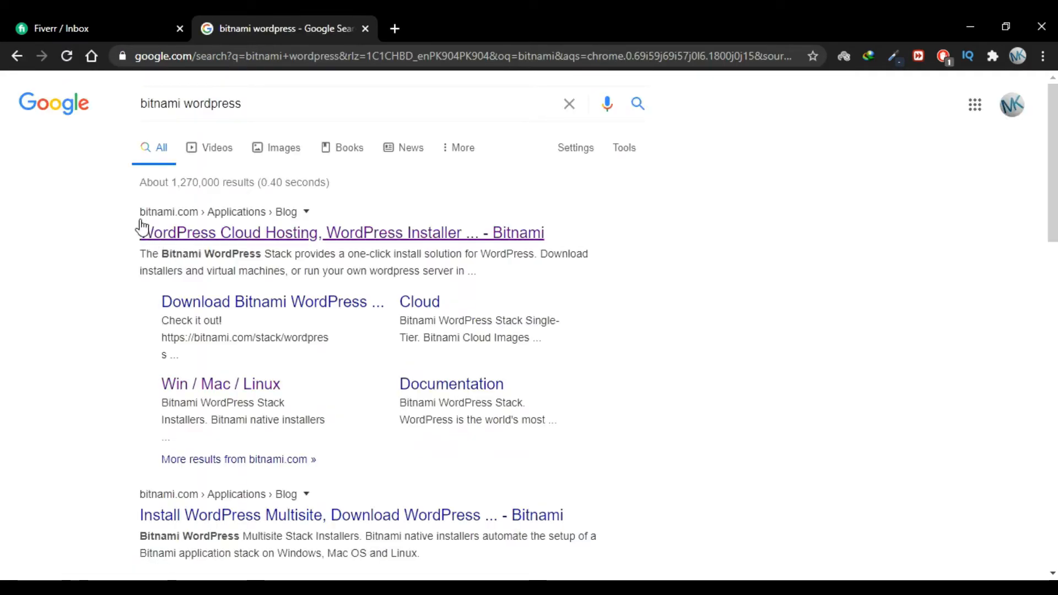
Open the Bitnami WordPress stack page from the first search result
{"action": "left_click_drag", "start_coordinate": [138, 219], "coordinate": [200, 219]}
{"action": "left_click", "coordinate": [126, 228]}
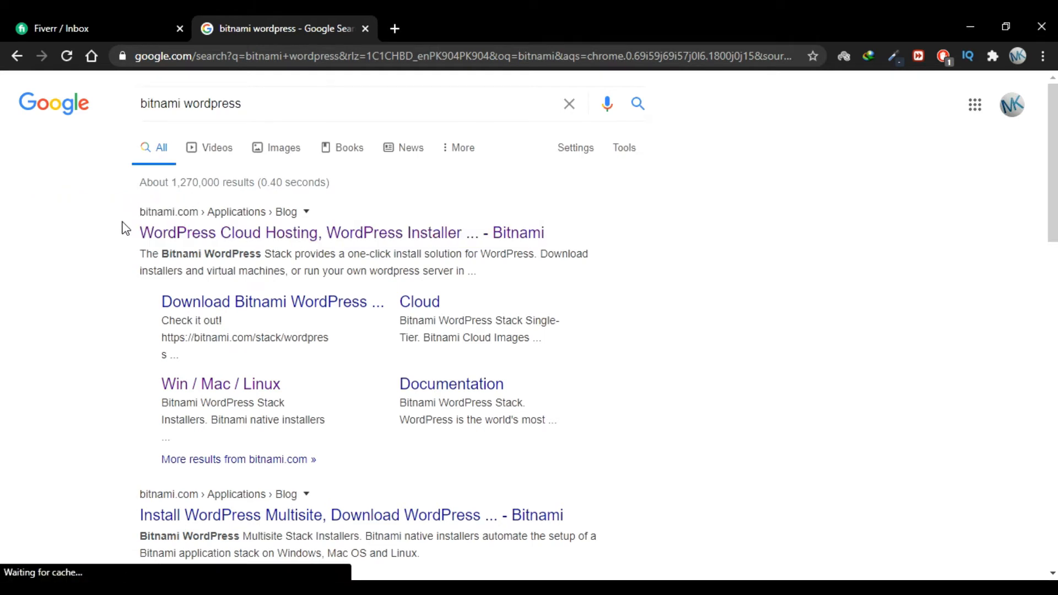
{"action": "left_click", "coordinate": [142, 229]}
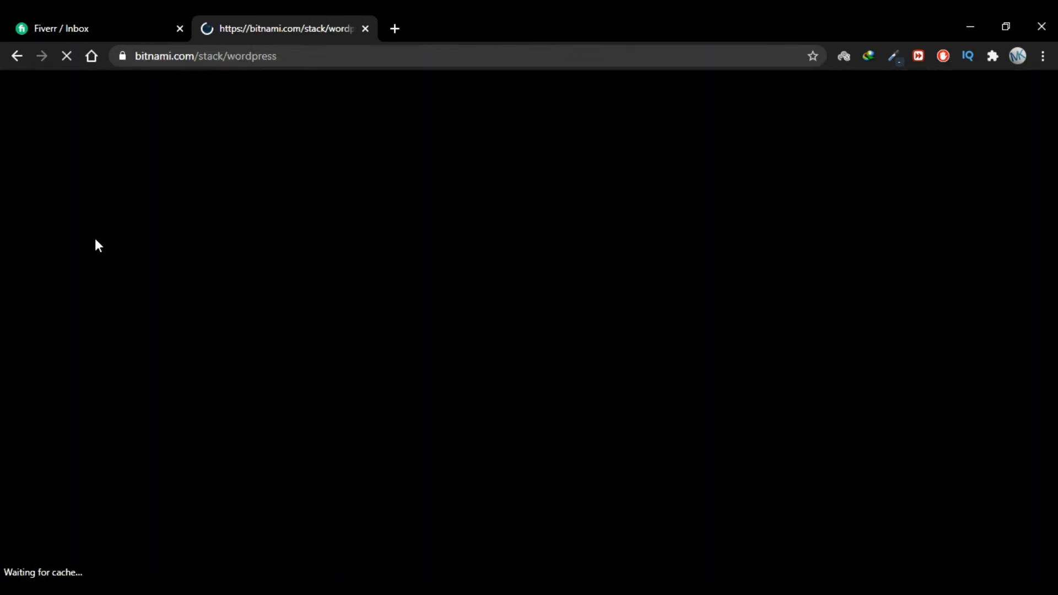
{"action": "scroll", "coordinate": [415, 319], "scroll_direction": "down", "scroll_amount": 1}
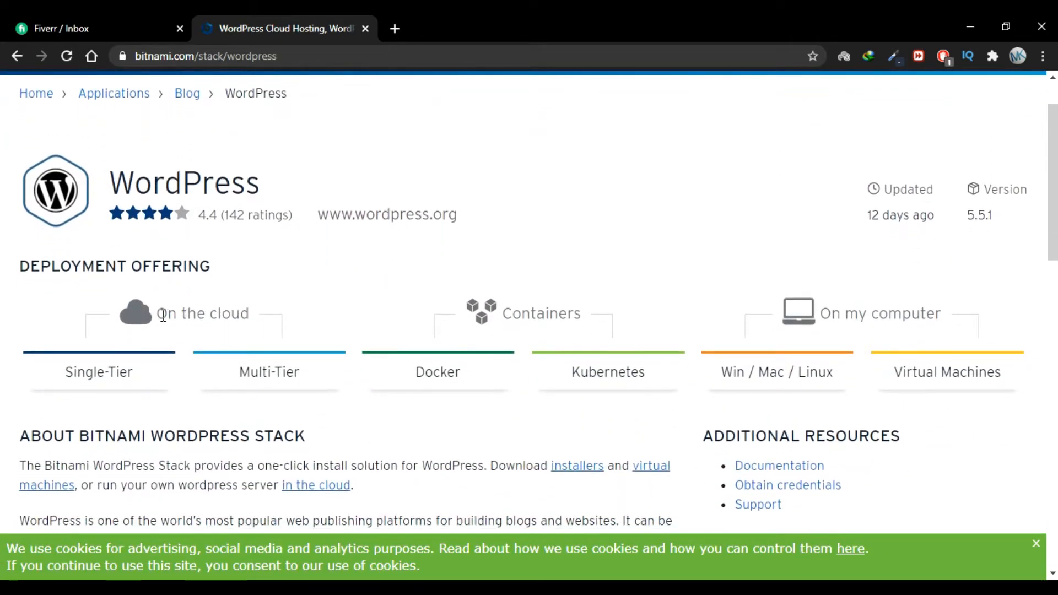
Switch to the Win / Mac / Linux installers under On my computer
{"action": "left_click_drag", "start_coordinate": [169, 314], "coordinate": [252, 317]}
{"action": "left_click_drag", "start_coordinate": [503, 314], "coordinate": [600, 326]}
{"action": "left_click", "coordinate": [599, 324]}
{"action": "left_click_drag", "start_coordinate": [821, 315], "coordinate": [943, 314]}
{"action": "left_click", "coordinate": [943, 313]}
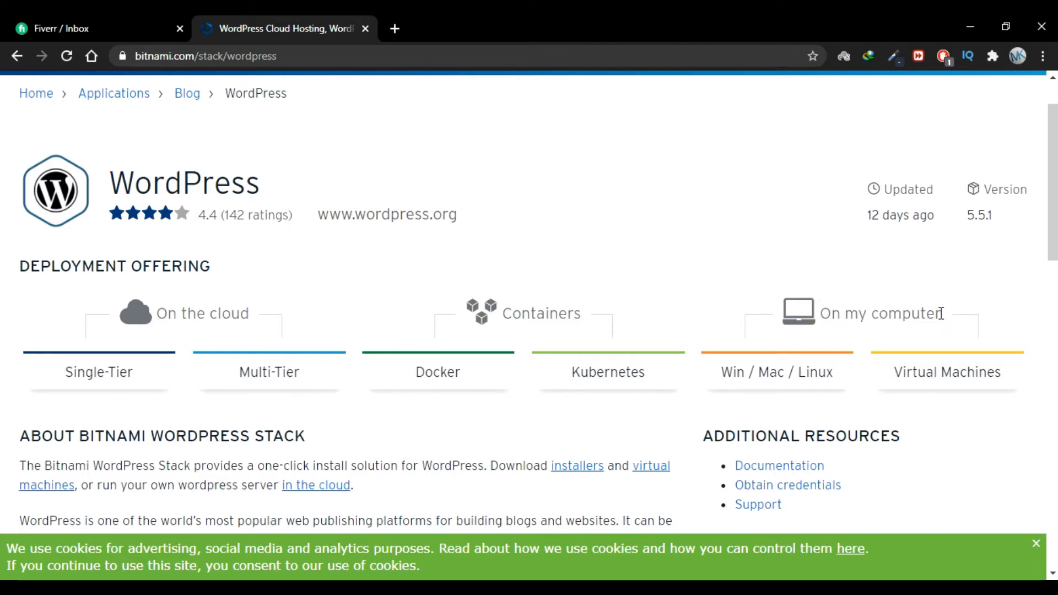
{"action": "left_click", "coordinate": [793, 366]}
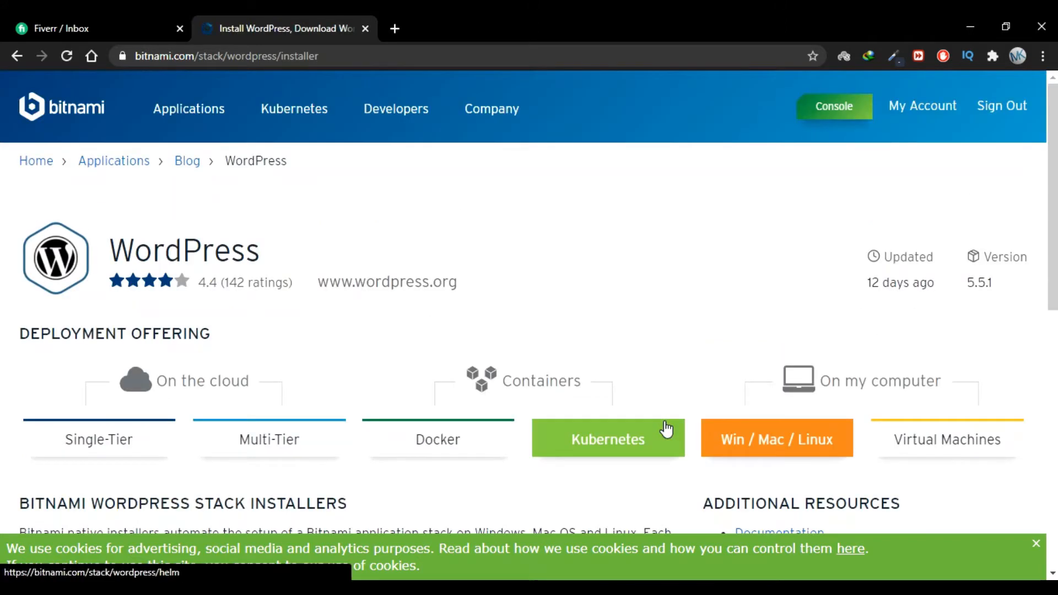
Download the Windows 64-bit bitnami-wordpress-5.2.4-1 installer through IDM's Start Download
{"action": "scroll", "coordinate": [380, 189], "scroll_direction": "down", "scroll_amount": 12}
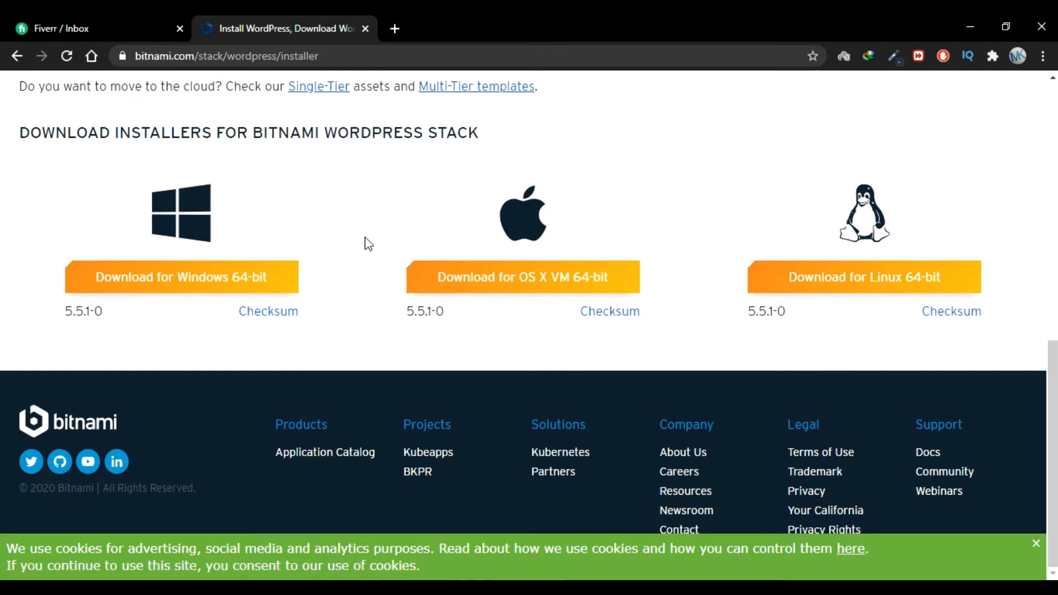
{"action": "left_click", "coordinate": [182, 282]}
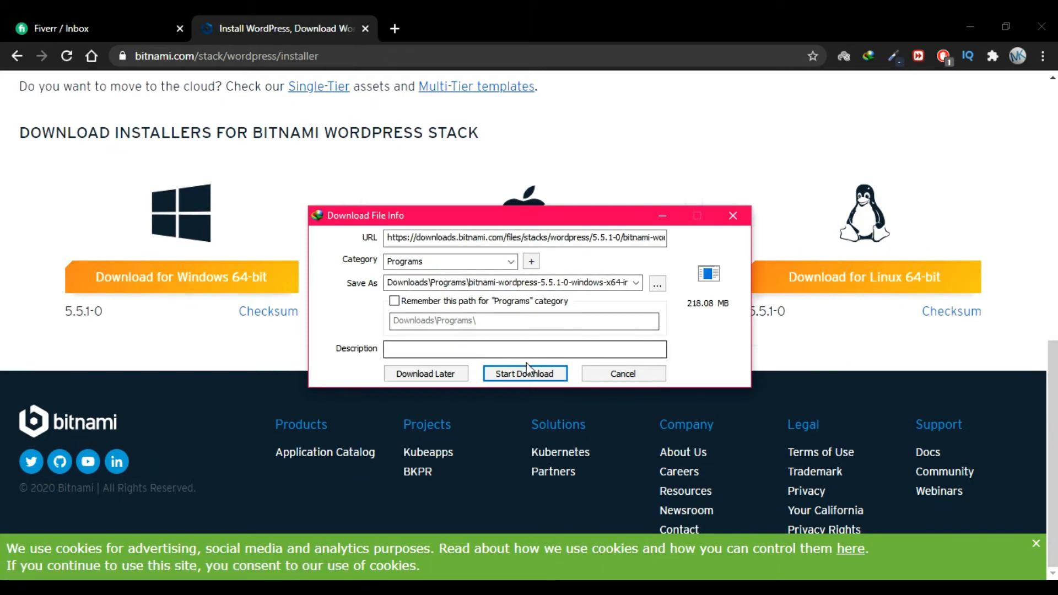
{"action": "left_click", "coordinate": [527, 370]}
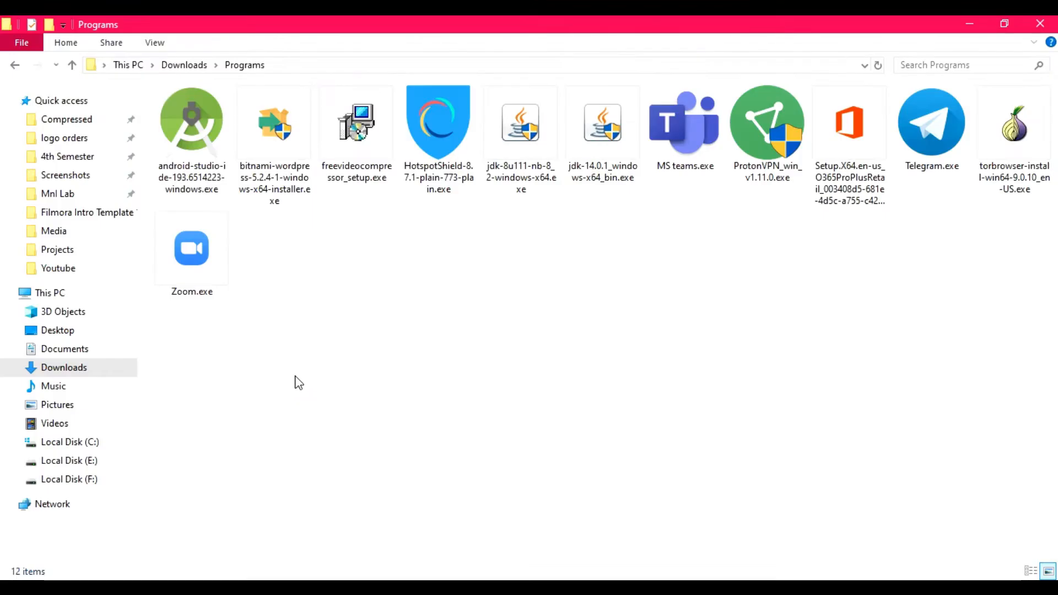
Run the bitnami-wordpress installer from Downloads\Programs with English as the setup language
{"action": "left_click", "coordinate": [273, 174]}
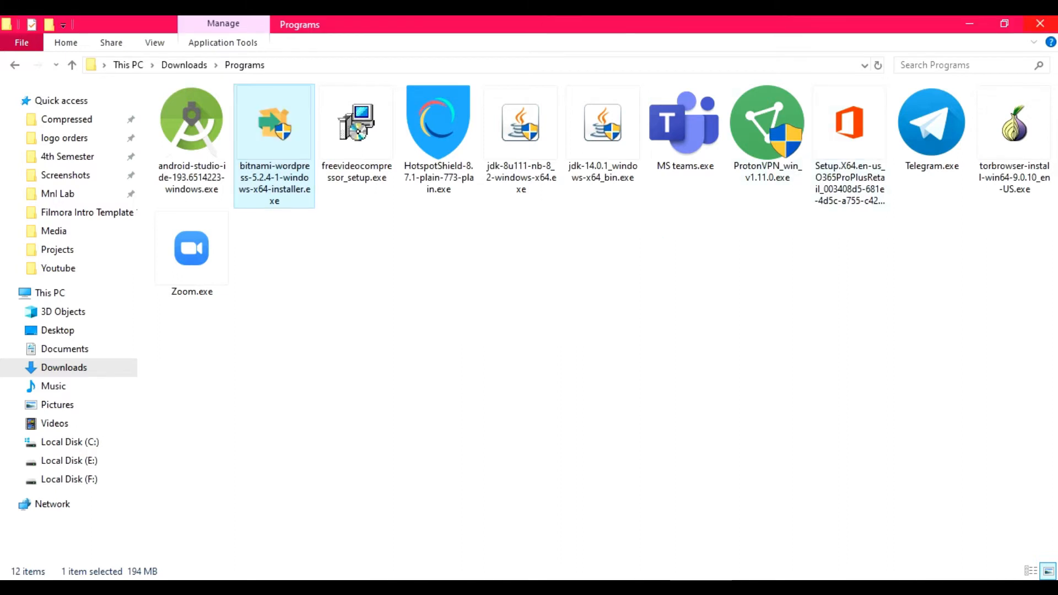
{"action": "left_click", "coordinate": [599, 293]}
{"action": "left_click", "coordinate": [600, 295]}
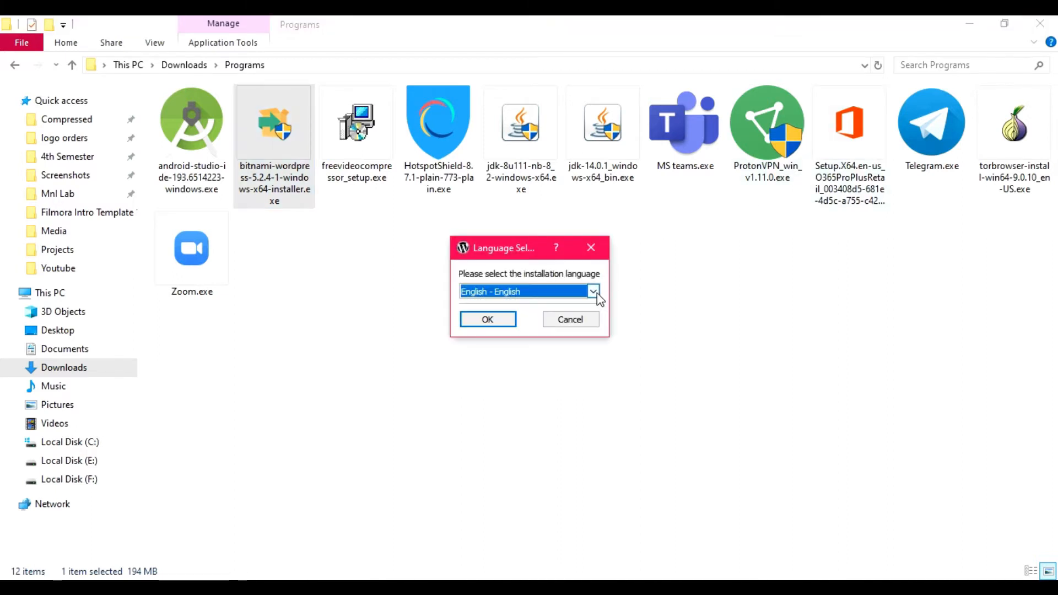
{"action": "left_click", "coordinate": [509, 319]}
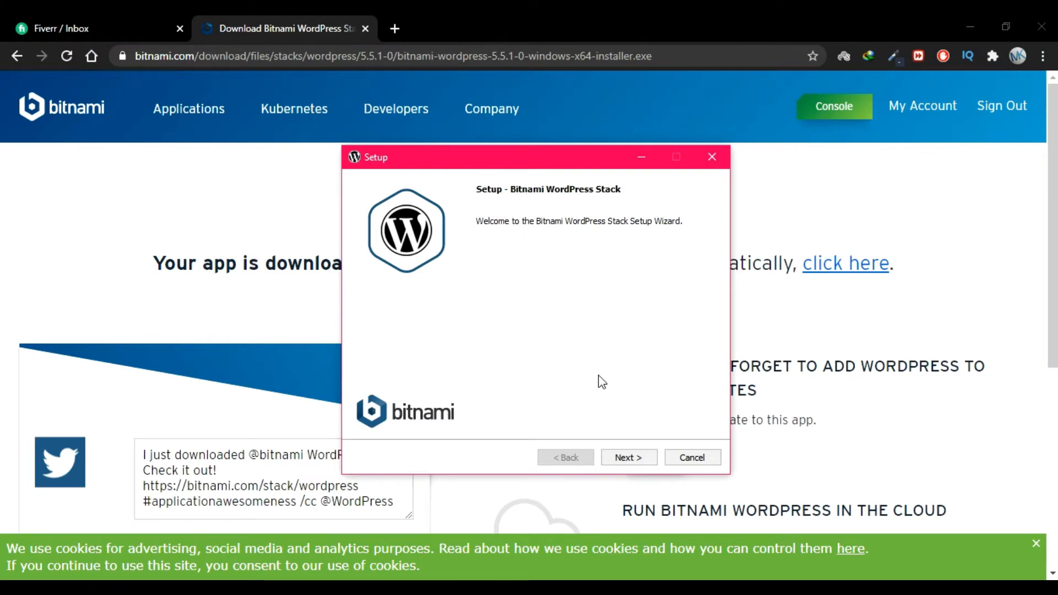
Keep the WordPress and PhpMyAdmin components and install to C:\Bitnami\wordpress\wordpress-5.2.4-1
{"action": "left_click", "coordinate": [635, 462]}
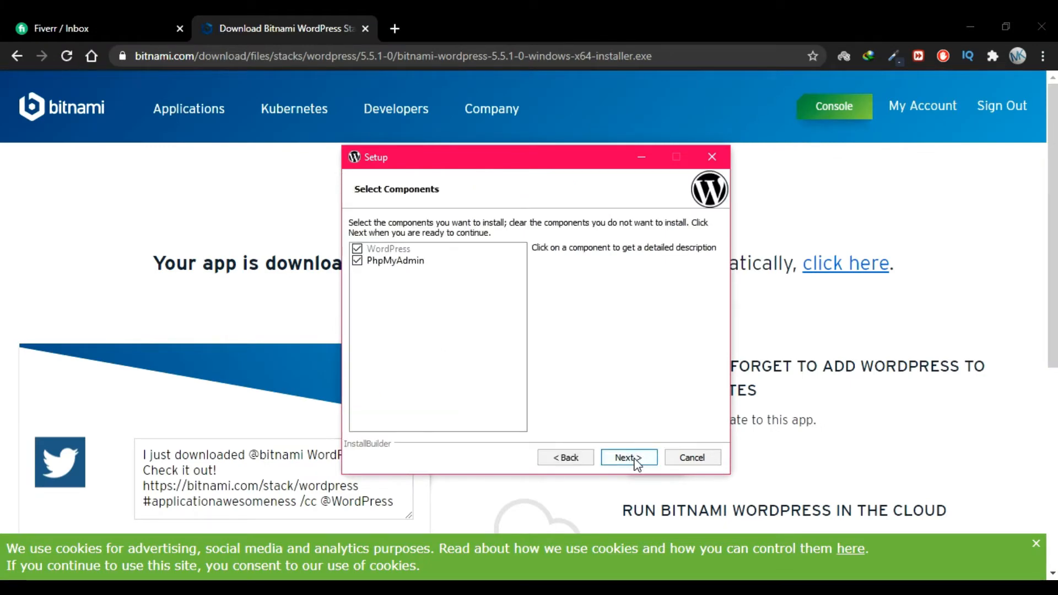
{"action": "left_click", "coordinate": [635, 461]}
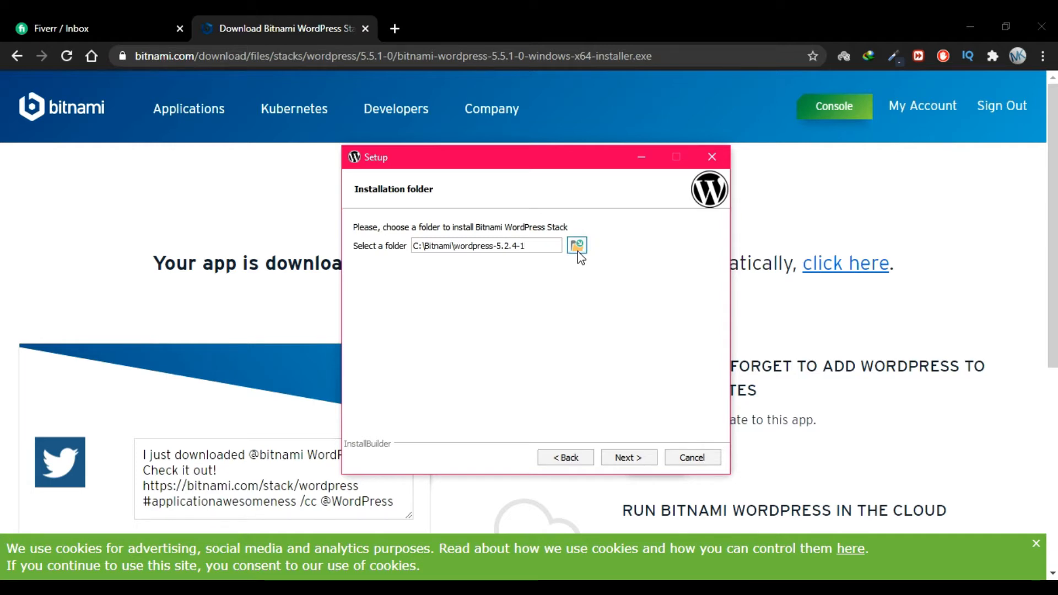
{"action": "left_click", "coordinate": [495, 245]}
{"action": "type", "text": "wordpressi\\wordpres"}
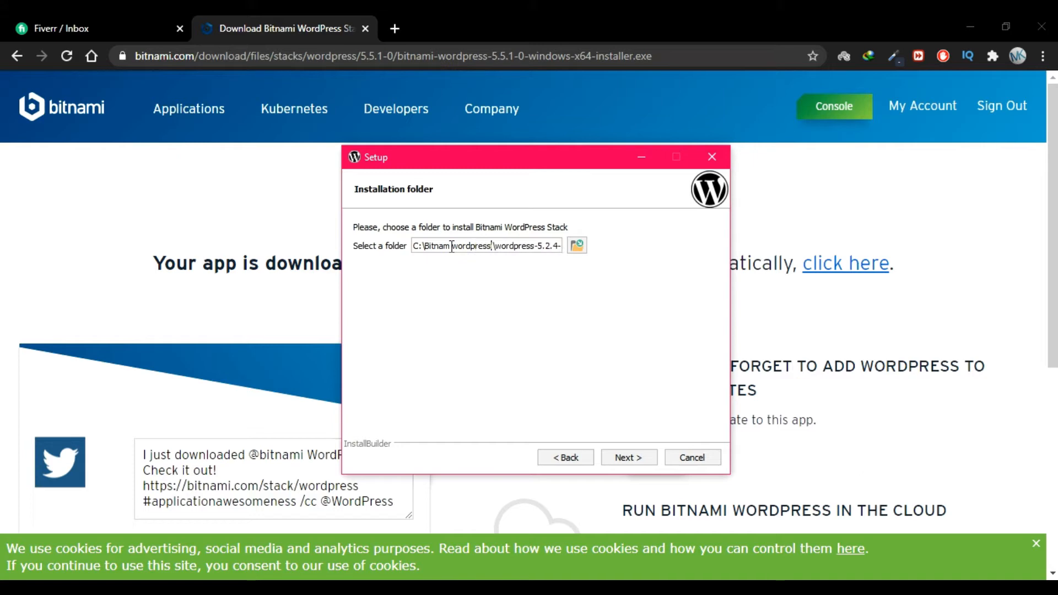
{"action": "left_click", "coordinate": [639, 459]}
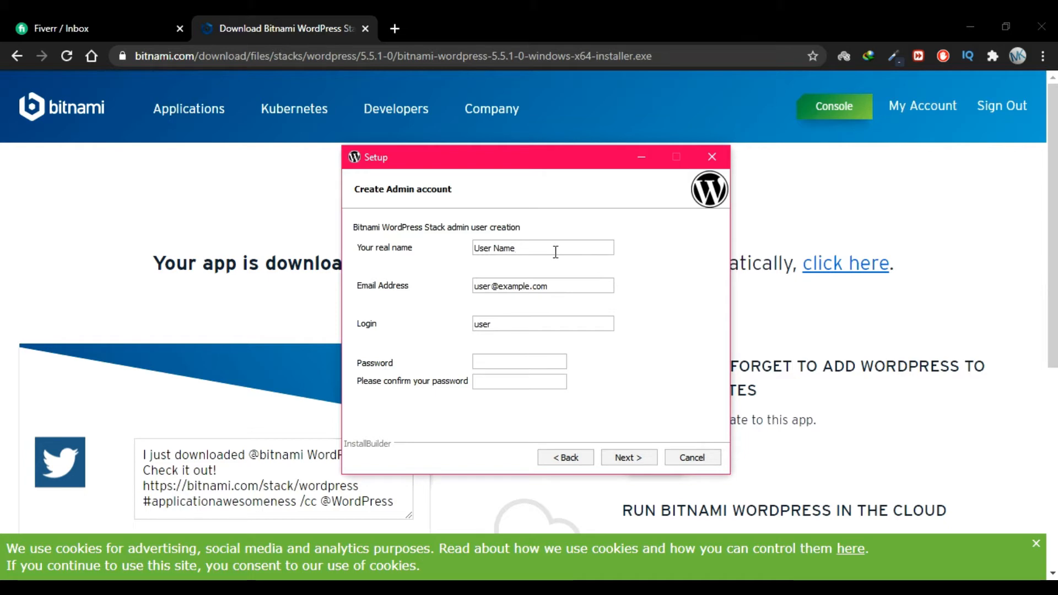
Replace the default admin real name and e-mail with the user's own details
{"action": "left_click_drag", "start_coordinate": [520, 250], "coordinate": [472, 248]}
{"action": "left_click_drag", "start_coordinate": [566, 286], "coordinate": [475, 285]}
{"action": "left_click", "coordinate": [605, 291]}
{"action": "left_click_drag", "start_coordinate": [554, 285], "coordinate": [466, 281]}
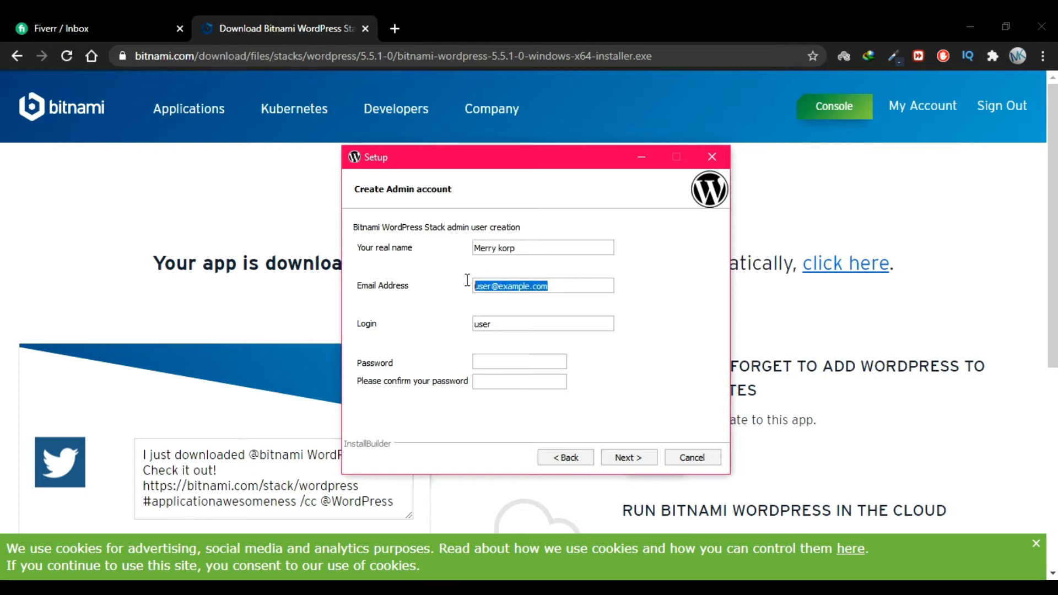
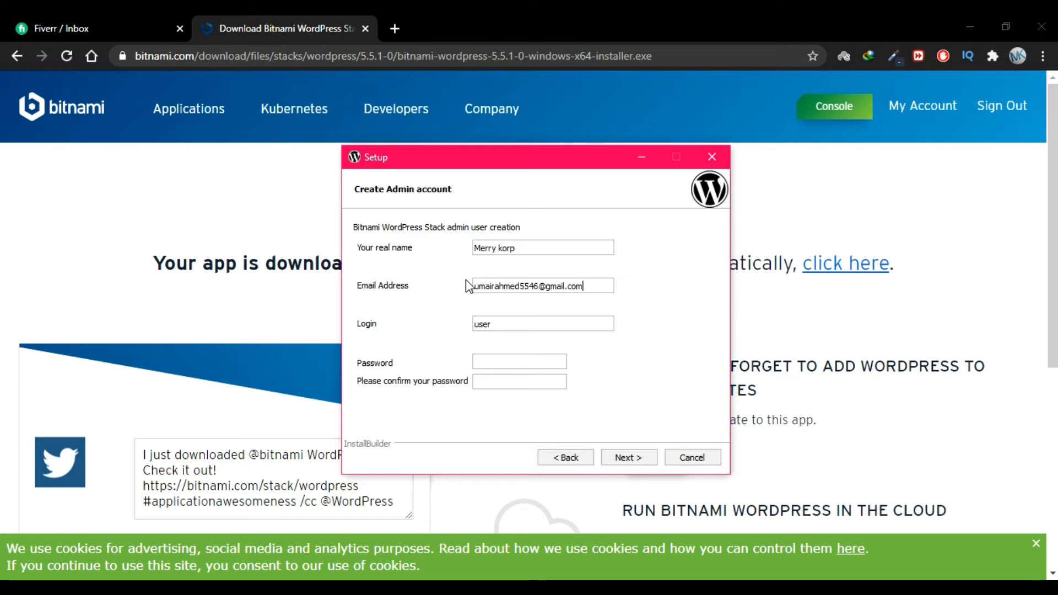
Set the admin login, enter the password and its confirmation, and submit
{"action": "left_click_drag", "start_coordinate": [498, 322], "coordinate": [468, 330]}
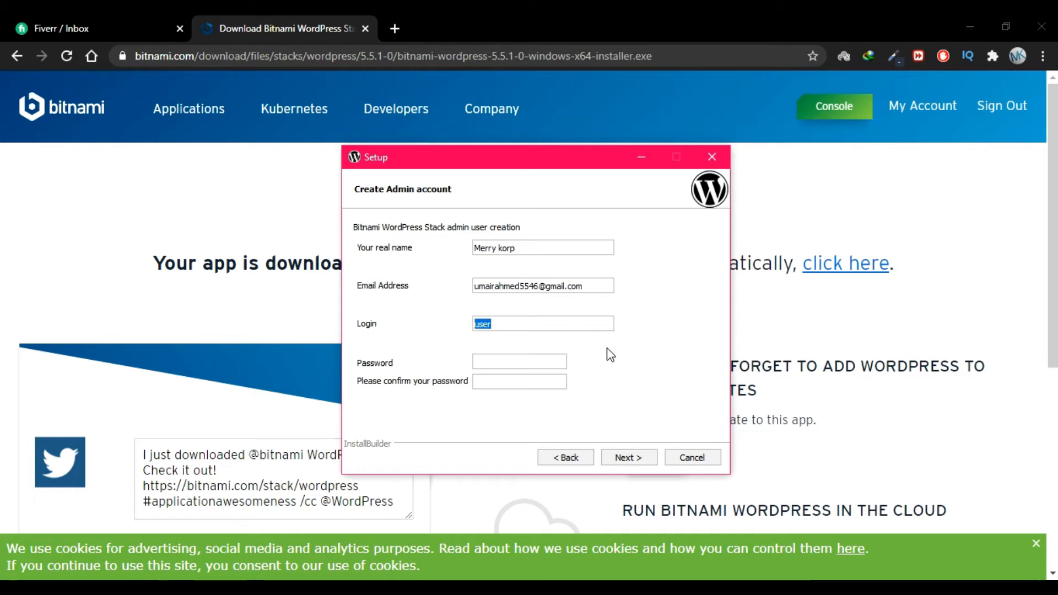
{"action": "type", "text": "A"}
{"action": "left_click", "coordinate": [554, 356]}
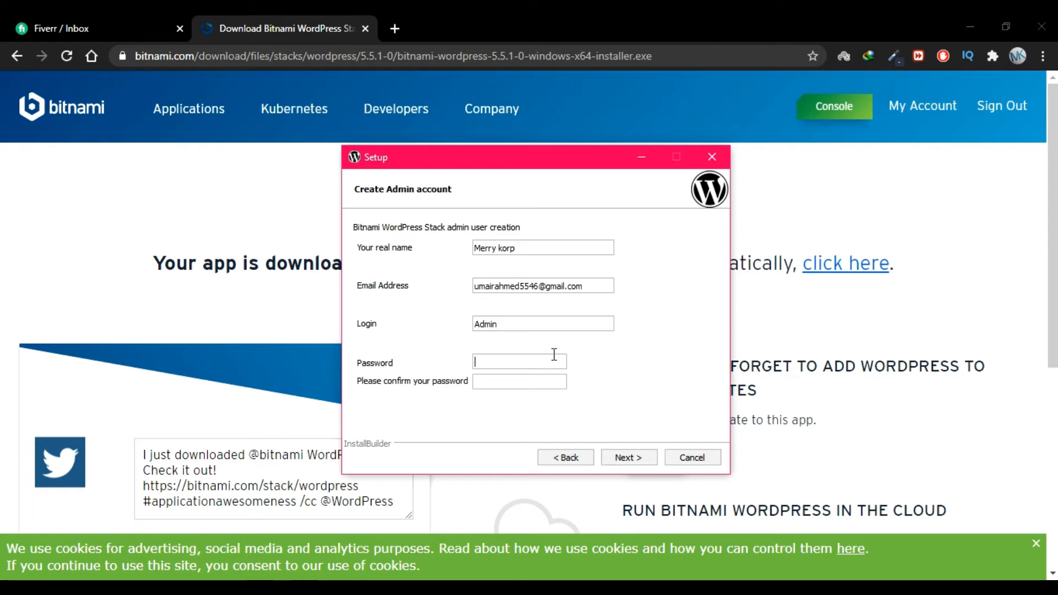
{"action": "type", "text": "•••••••••••••"}
{"action": "left_click", "coordinate": [532, 383]}
{"action": "key", "text": "ctrl+v"}
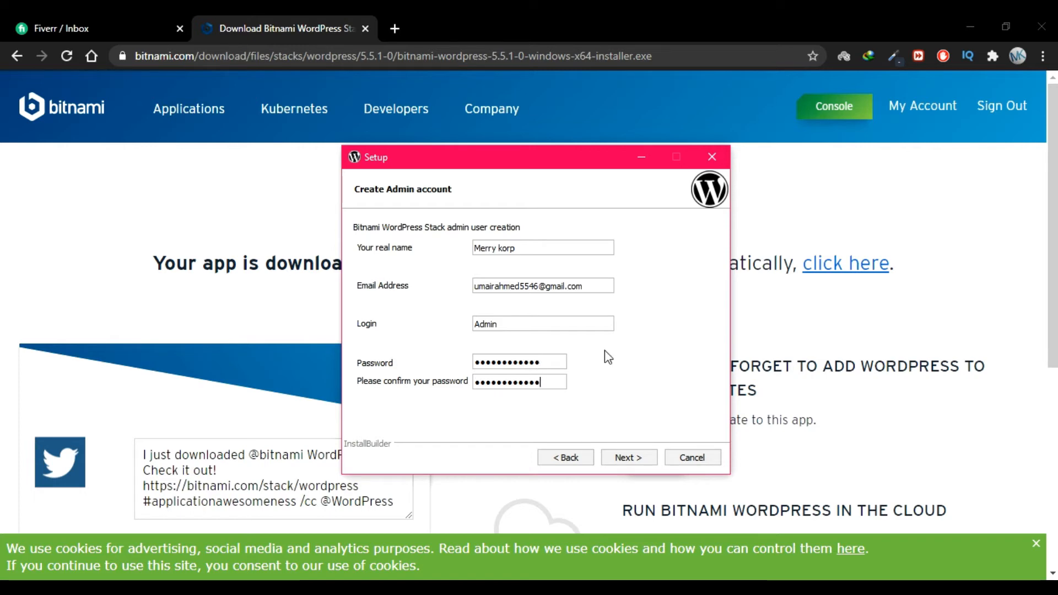
{"action": "left_click", "coordinate": [630, 458]}
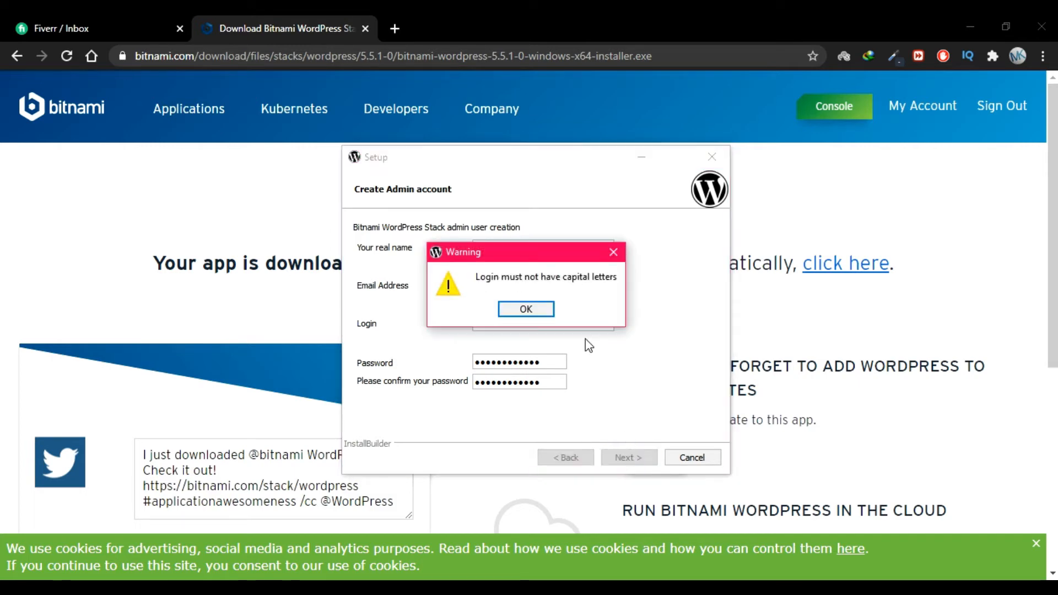
Lowercase the admin login after the capital-letter warning and resubmit the account details
{"action": "left_click", "coordinate": [546, 312]}
{"action": "left_click_drag", "start_coordinate": [481, 324], "coordinate": [470, 330]}
{"action": "type", "text": "admin"}
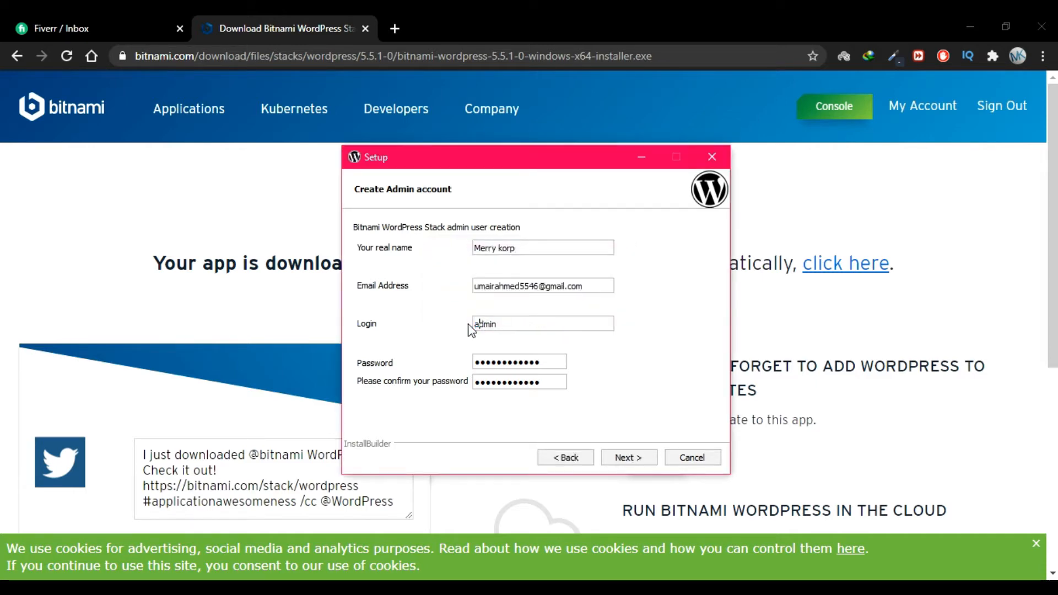
{"action": "left_click", "coordinate": [627, 459]}
{"action": "left_click_drag", "start_coordinate": [468, 255], "coordinate": [399, 250]}
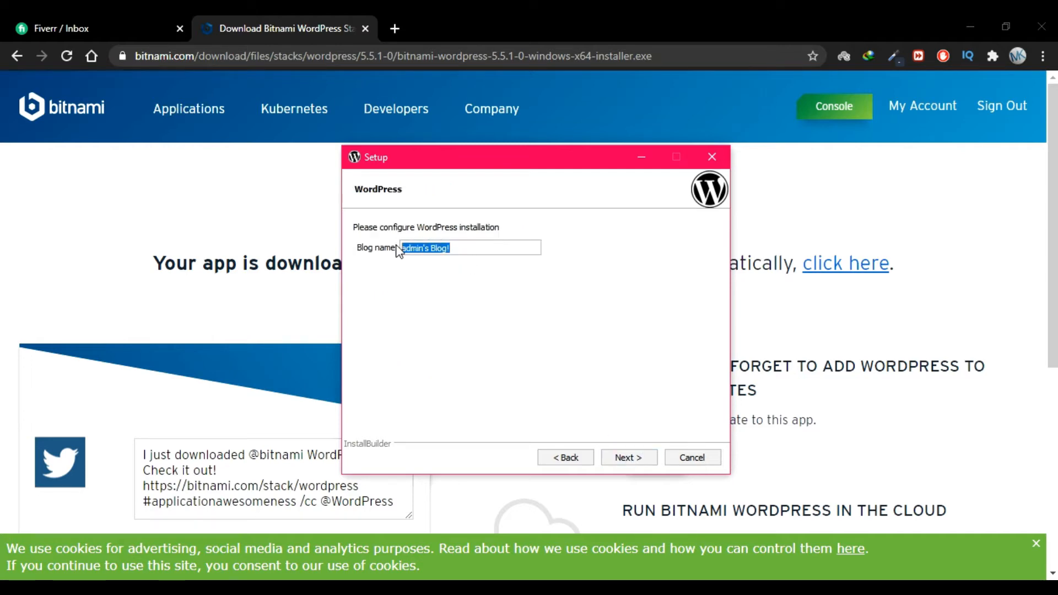
Name the blog 'Royal Store' and leave mail support turned off
{"action": "type", "text": "Royal Store"}
{"action": "left_click", "coordinate": [629, 457]}
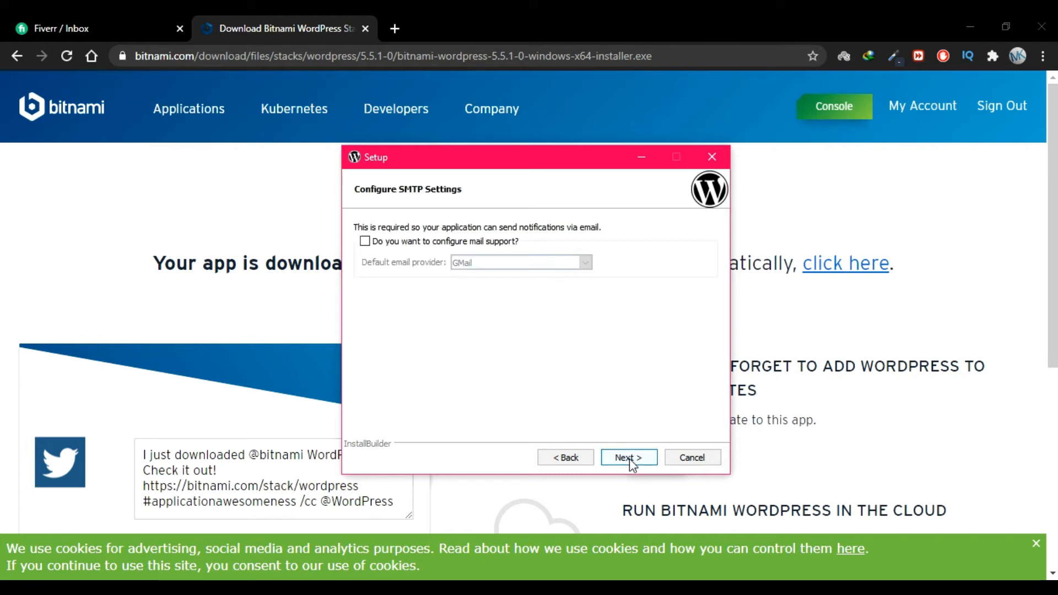
{"action": "left_click", "coordinate": [366, 241]}
{"action": "left_click", "coordinate": [365, 241]}
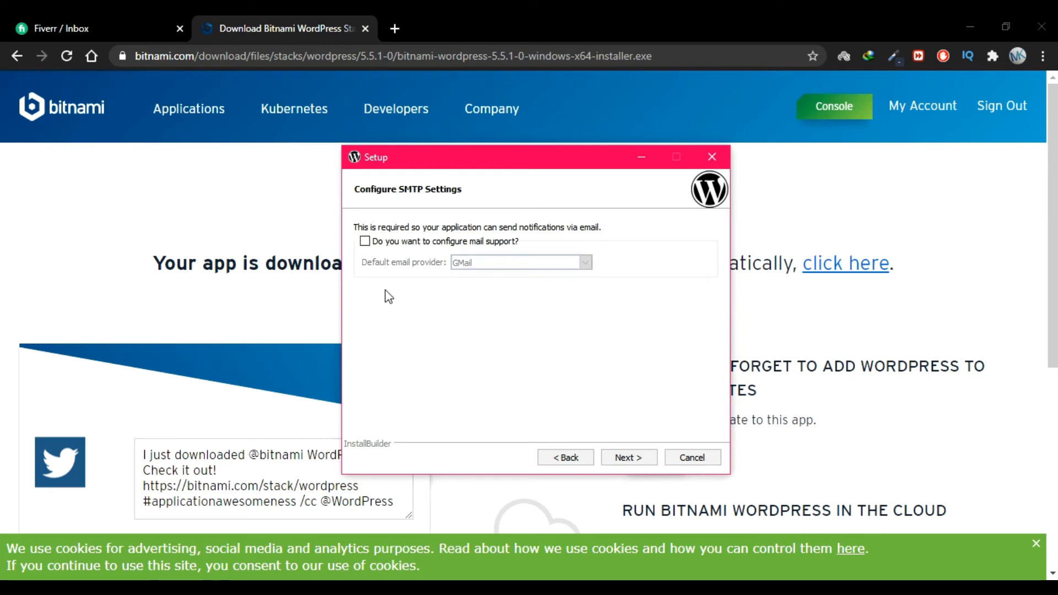
{"action": "left_click", "coordinate": [365, 243]}
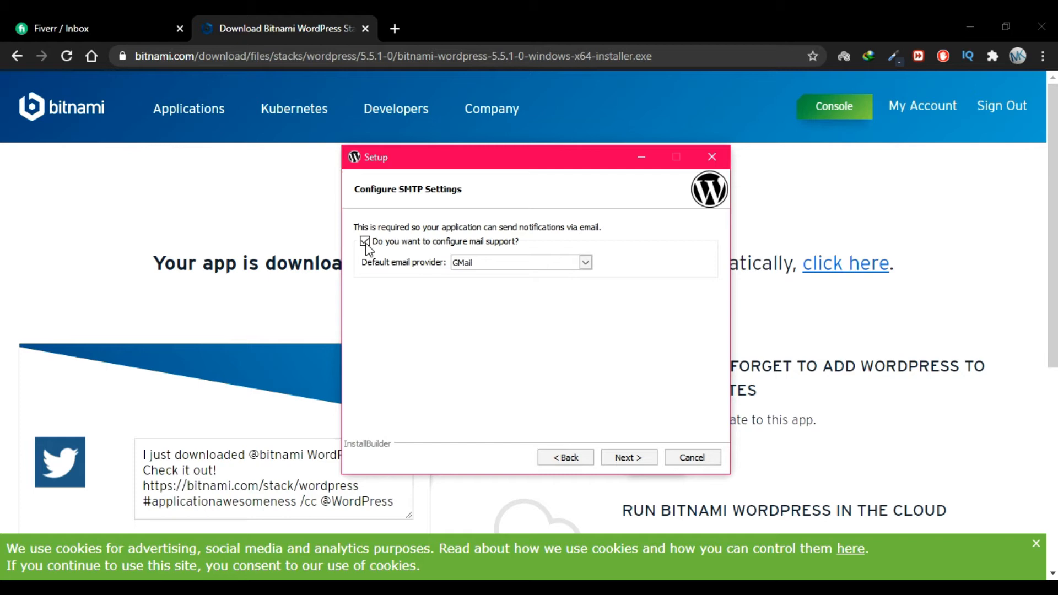
{"action": "left_click", "coordinate": [365, 242]}
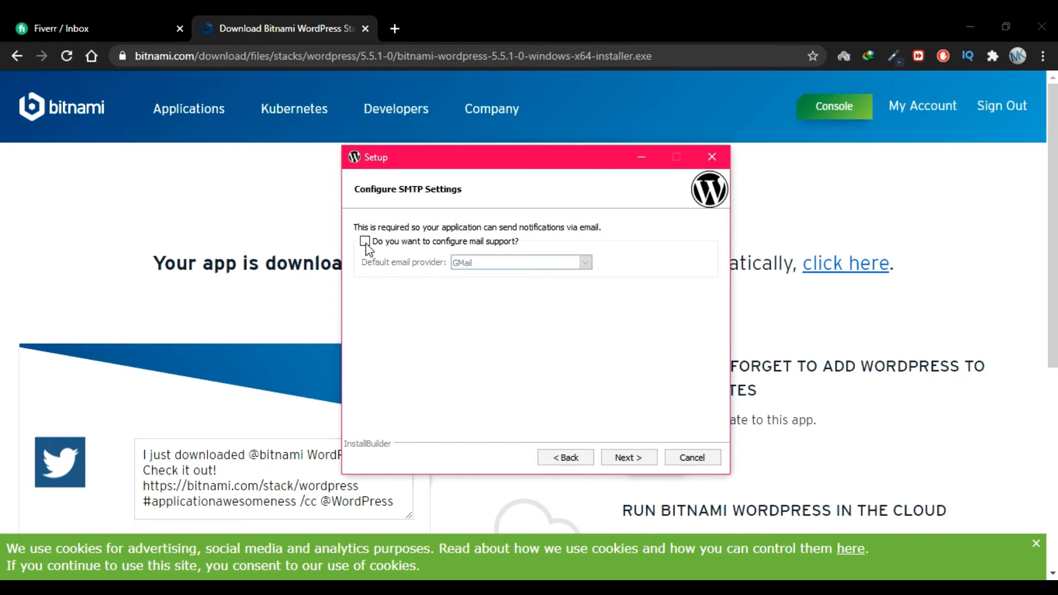
Continue past the mail settings and the Deploy to the Cloud page
{"action": "left_click", "coordinate": [633, 460]}
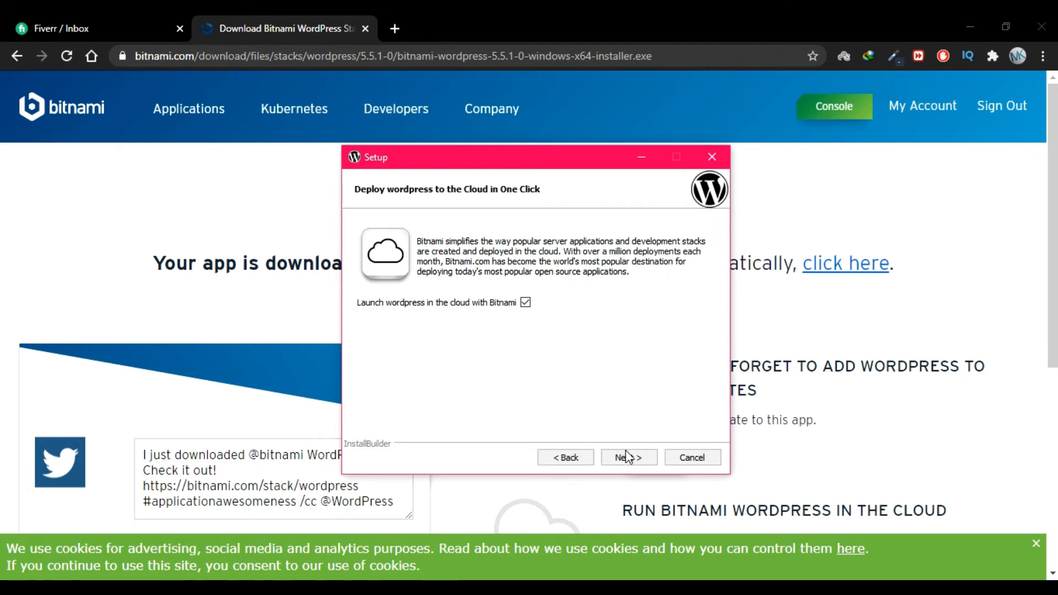
{"action": "left_click", "coordinate": [526, 302]}
{"action": "left_click", "coordinate": [623, 458]}
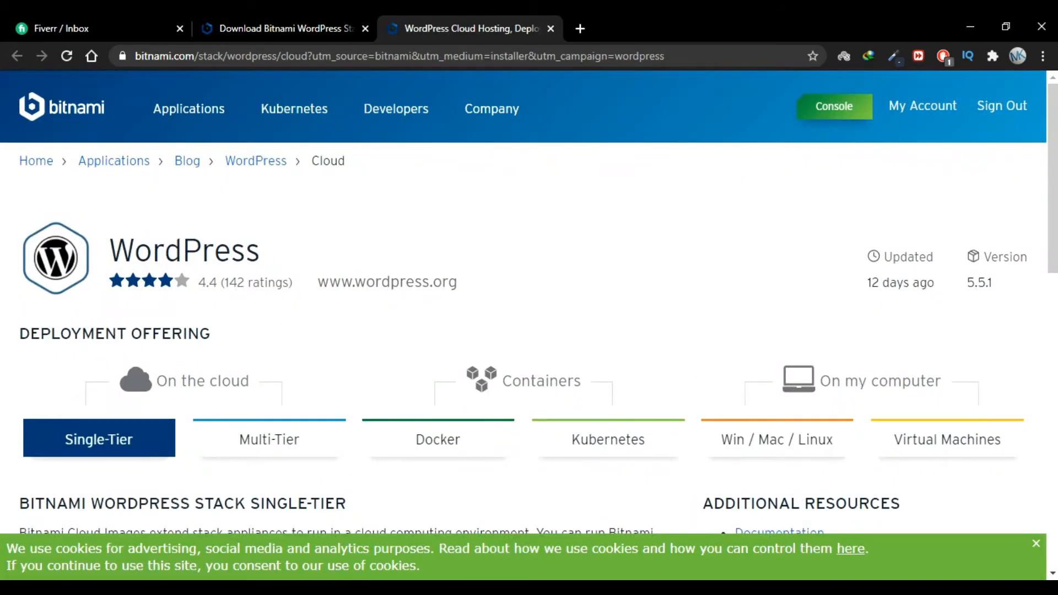
Begin installing the WordPress stack from the Ready to Install page
{"action": "left_click", "coordinate": [628, 457]}
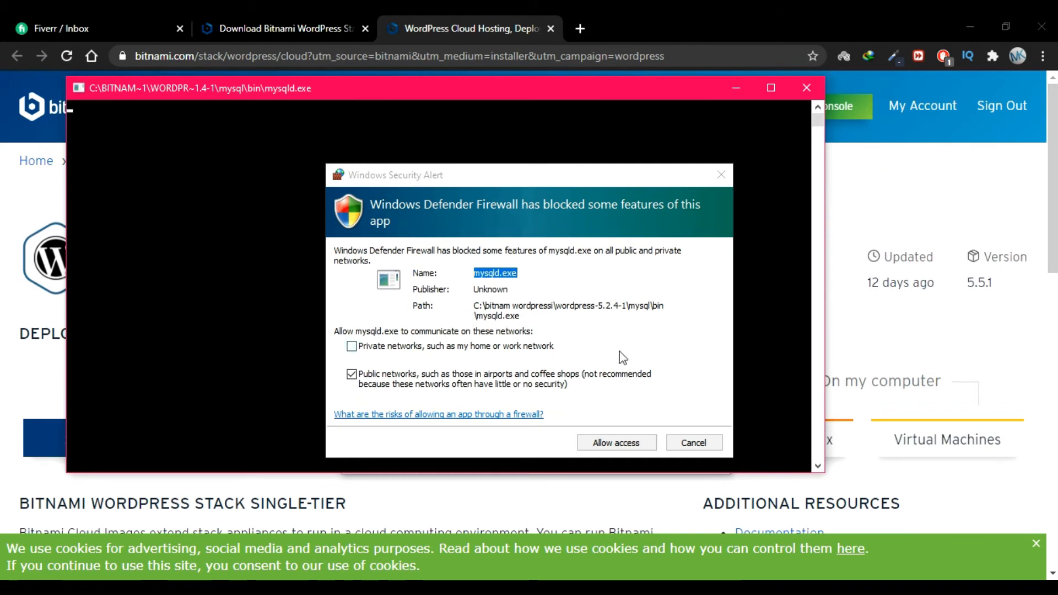
Allow mysqld.exe through Windows Defender Firewall
{"action": "left_click", "coordinate": [602, 334]}
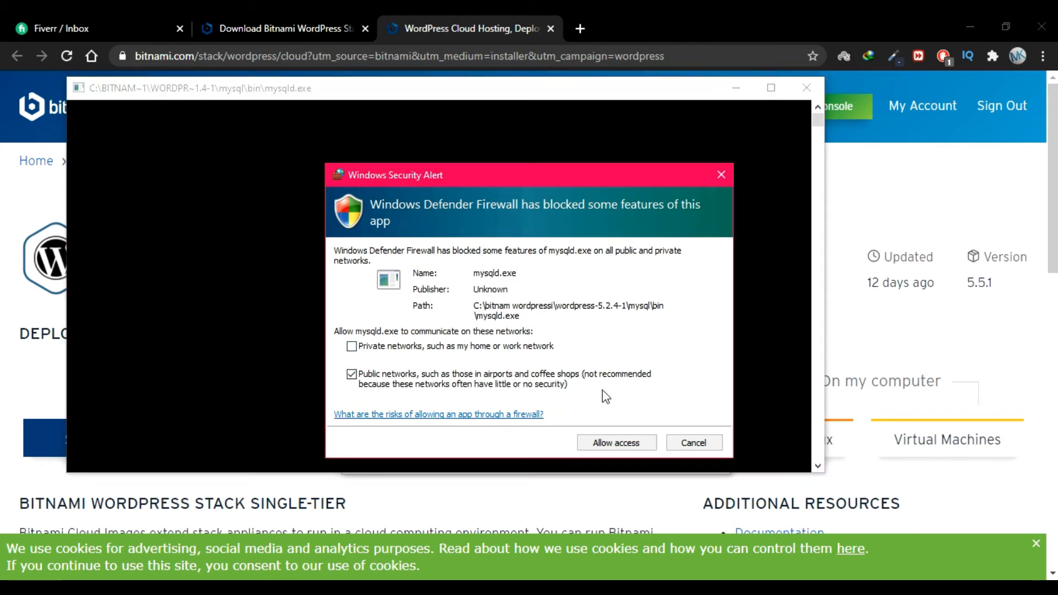
{"action": "left_click_drag", "start_coordinate": [521, 274], "coordinate": [473, 276]}
{"action": "left_click", "coordinate": [474, 274]}
{"action": "left_click", "coordinate": [622, 443]}
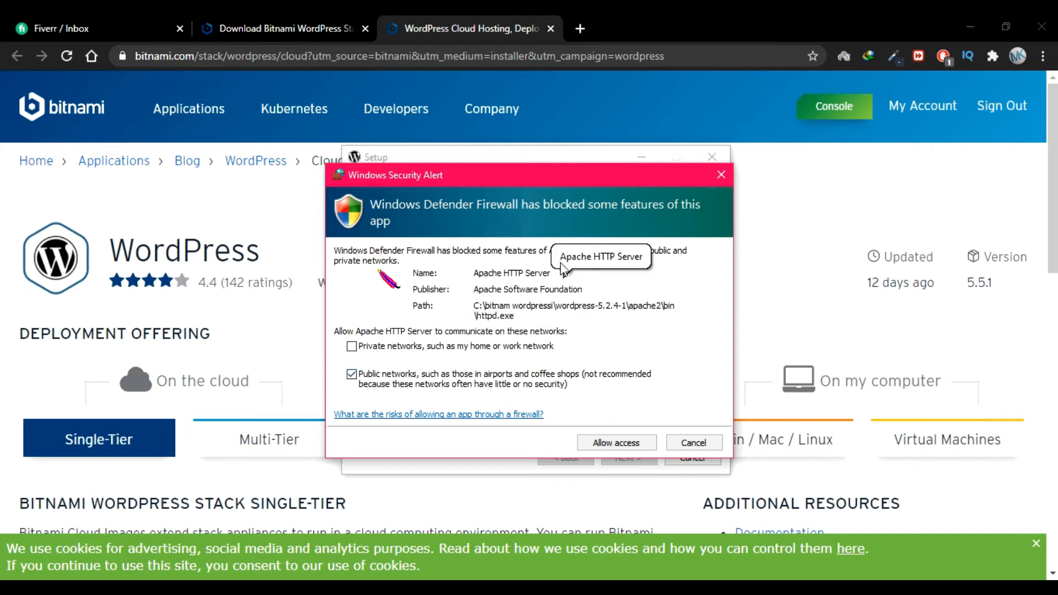
Allow Apache HTTP Server through the firewall and finish the setup wizard
{"action": "left_click_drag", "start_coordinate": [552, 273], "coordinate": [471, 274]}
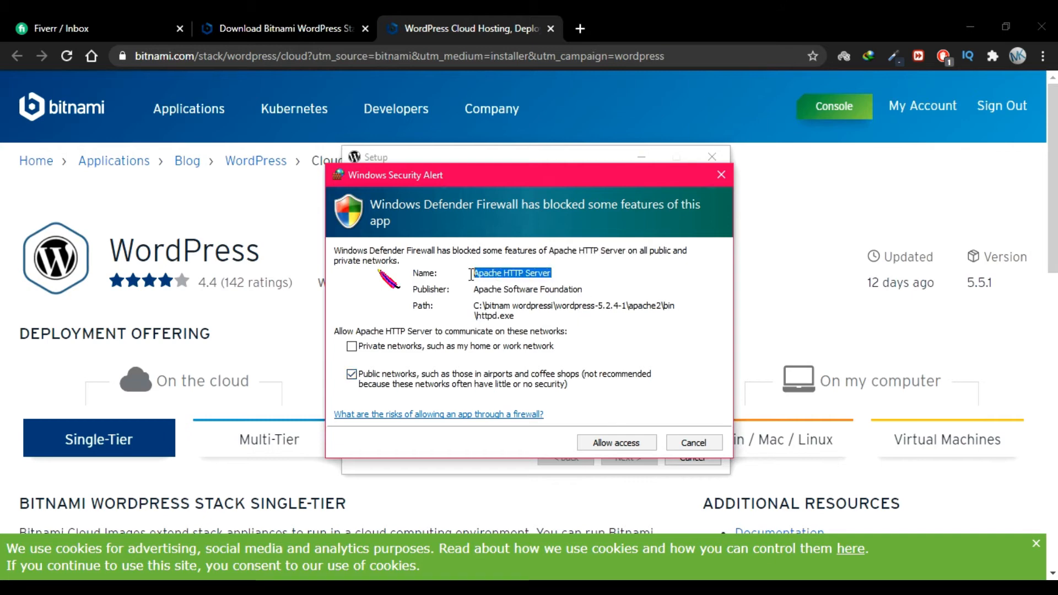
{"action": "left_click", "coordinate": [571, 277]}
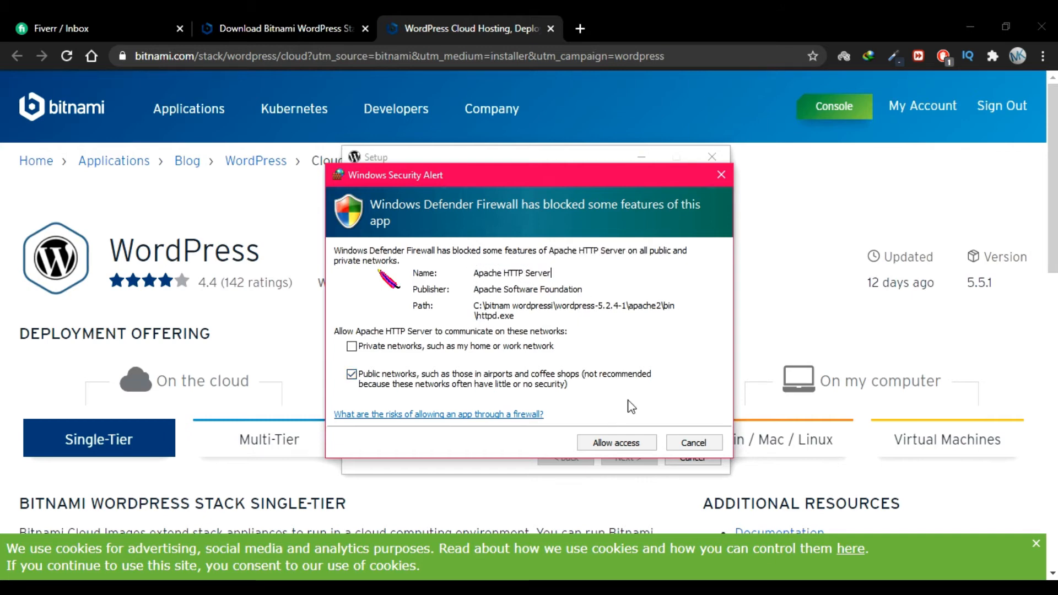
{"action": "left_click", "coordinate": [618, 443]}
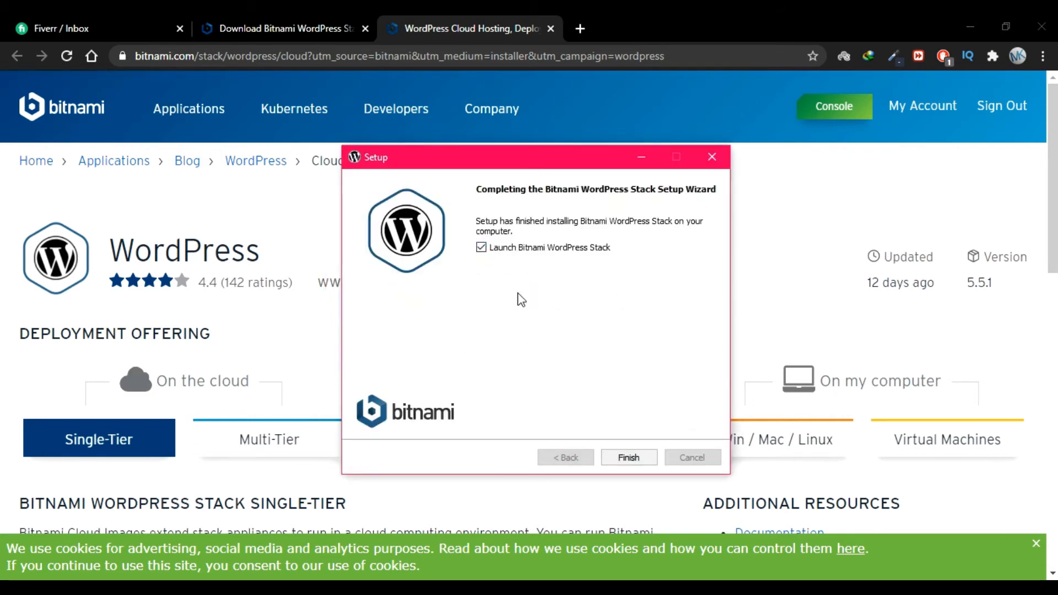
{"action": "left_click", "coordinate": [482, 253]}
{"action": "left_click", "coordinate": [624, 459]}
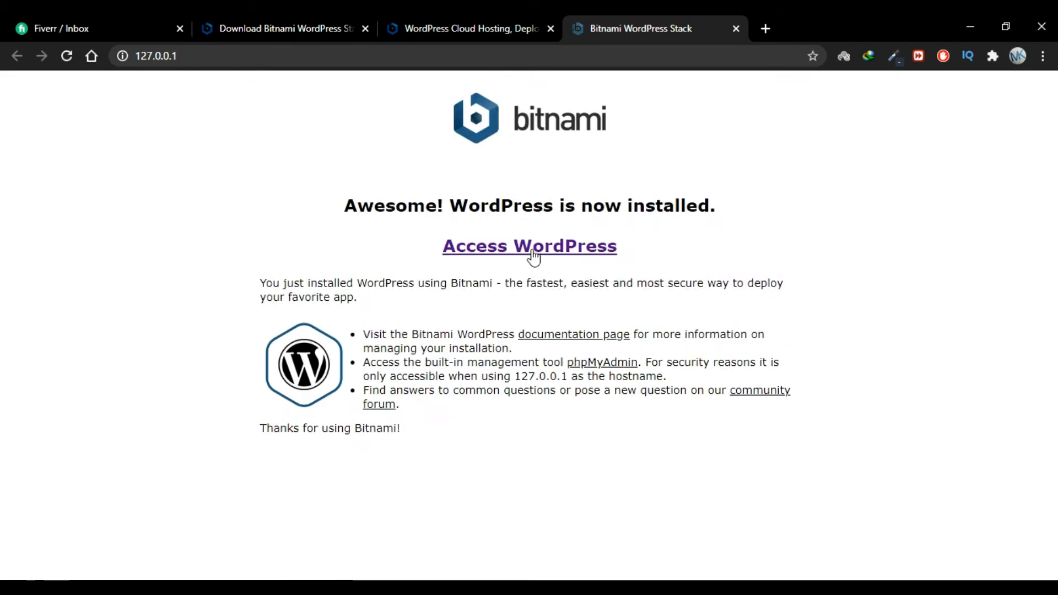
Open the Royal Store site at 127.0.0.1/wordpress and scroll through its Hello world! post
{"action": "left_click", "coordinate": [533, 254]}
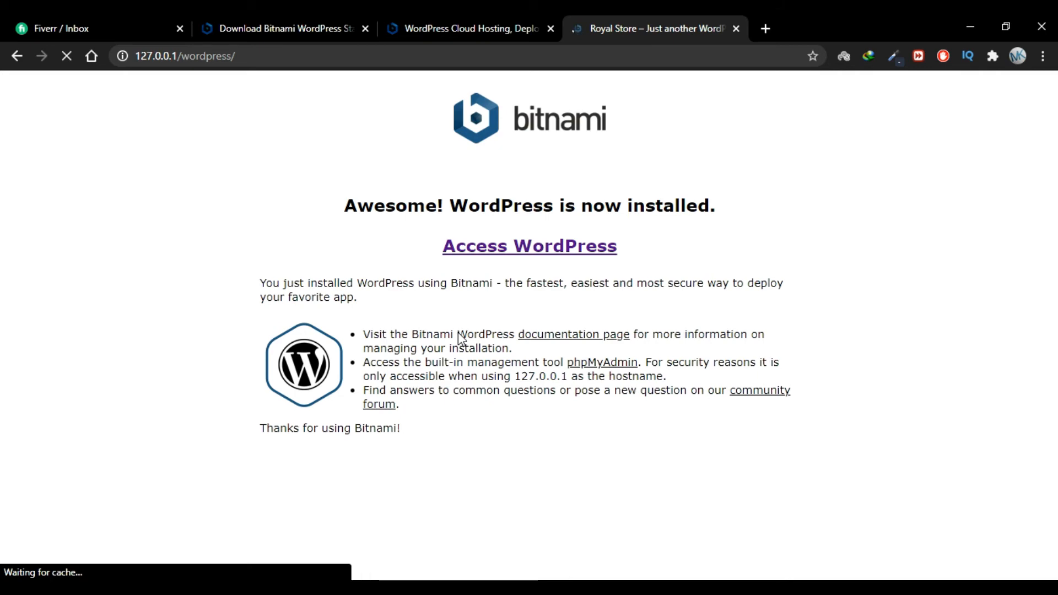
{"action": "scroll", "coordinate": [571, 308], "scroll_direction": "down", "scroll_amount": 4}
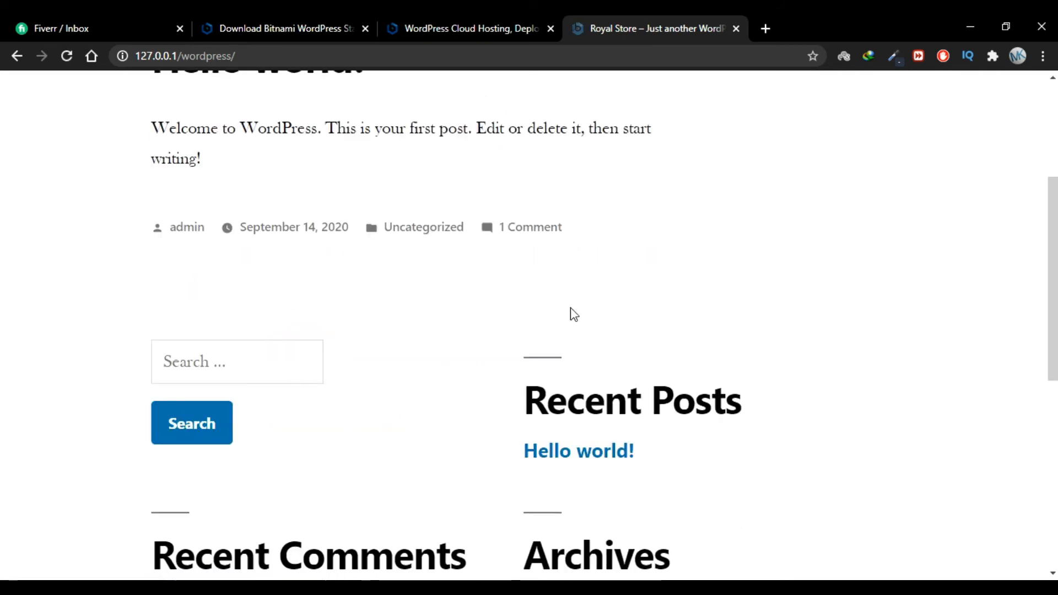
{"action": "scroll", "coordinate": [570, 307], "scroll_direction": "up", "scroll_amount": 3}
{"action": "left_click", "coordinate": [325, 53]}
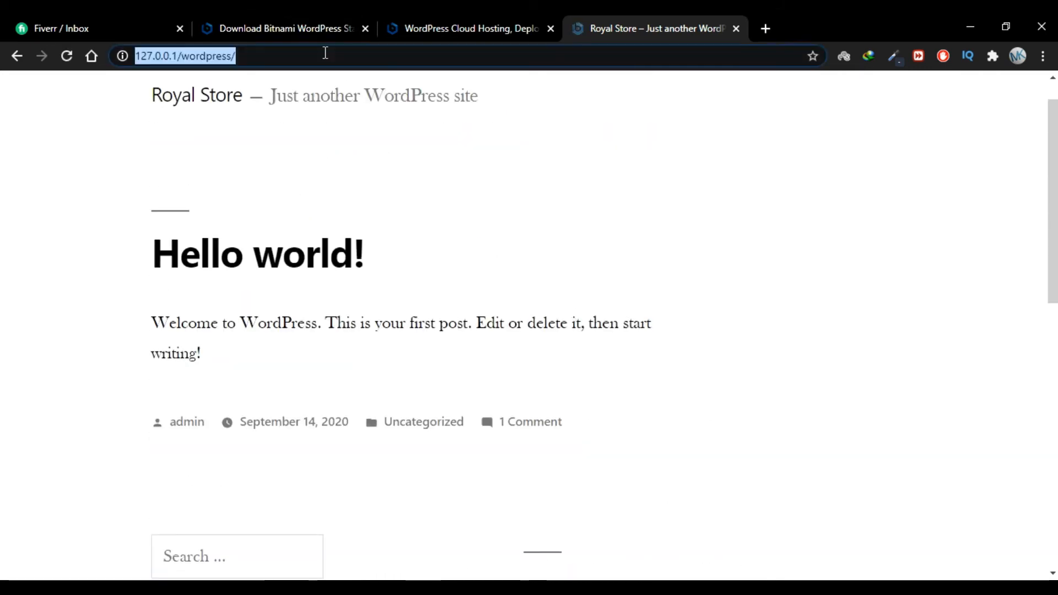
{"action": "left_click", "coordinate": [354, 170]}
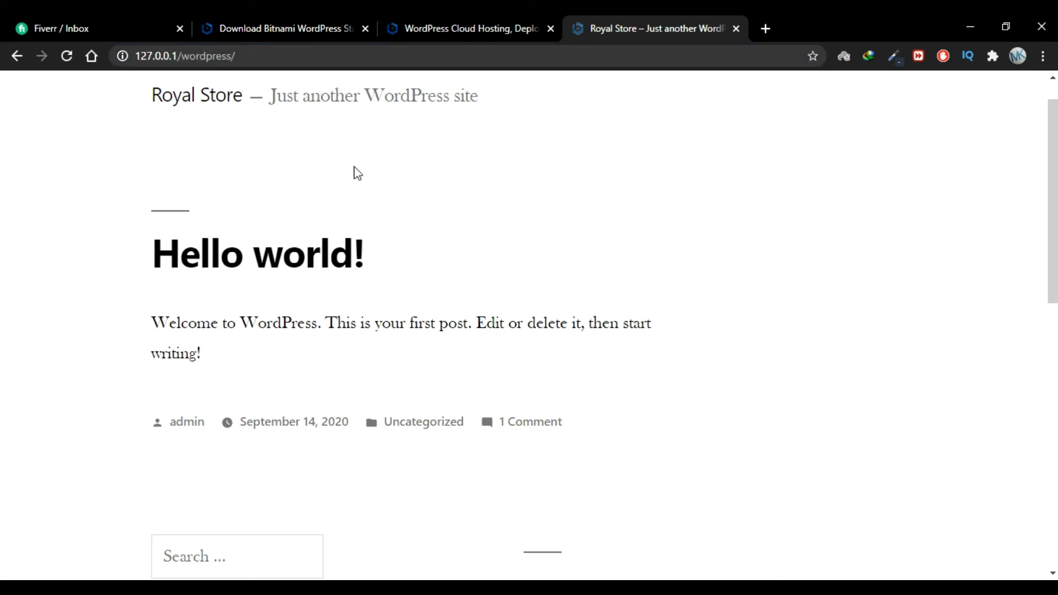
{"action": "scroll", "coordinate": [357, 173], "scroll_direction": "up", "scroll_amount": 1}
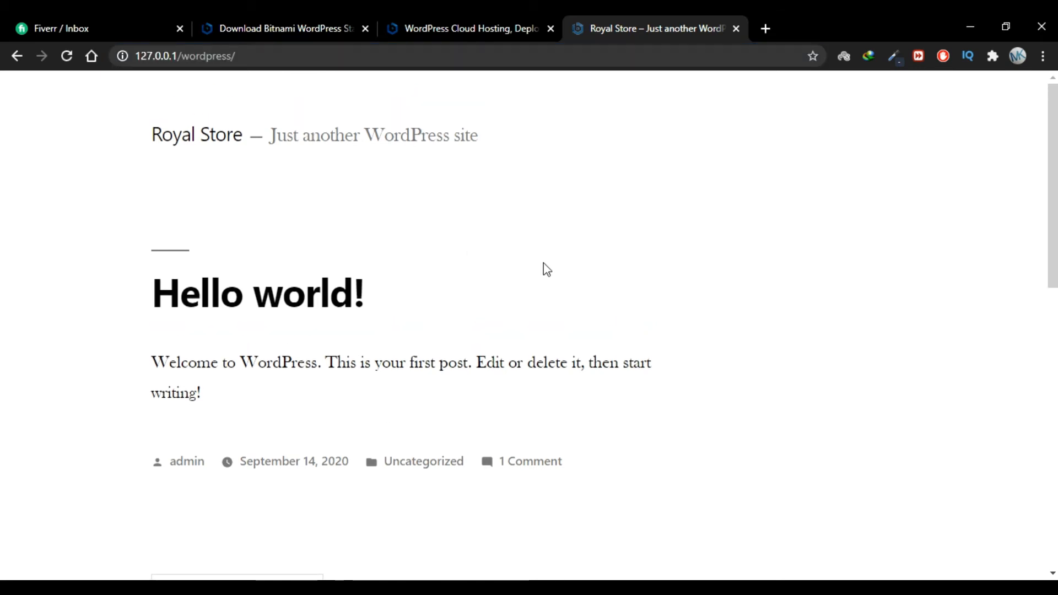
{"action": "scroll", "coordinate": [544, 268], "scroll_direction": "down", "scroll_amount": 1}
{"action": "scroll", "coordinate": [721, 331], "scroll_direction": "up", "scroll_amount": 1}
{"action": "scroll", "coordinate": [720, 330], "scroll_direction": "down", "scroll_amount": 5}
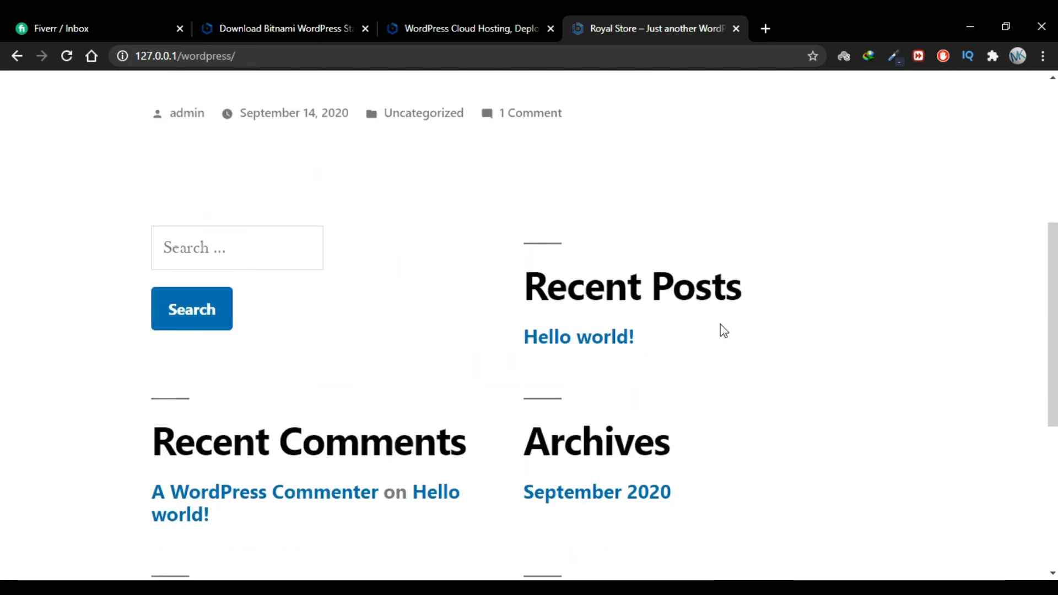
{"action": "scroll", "coordinate": [722, 330], "scroll_direction": "down", "scroll_amount": 6}
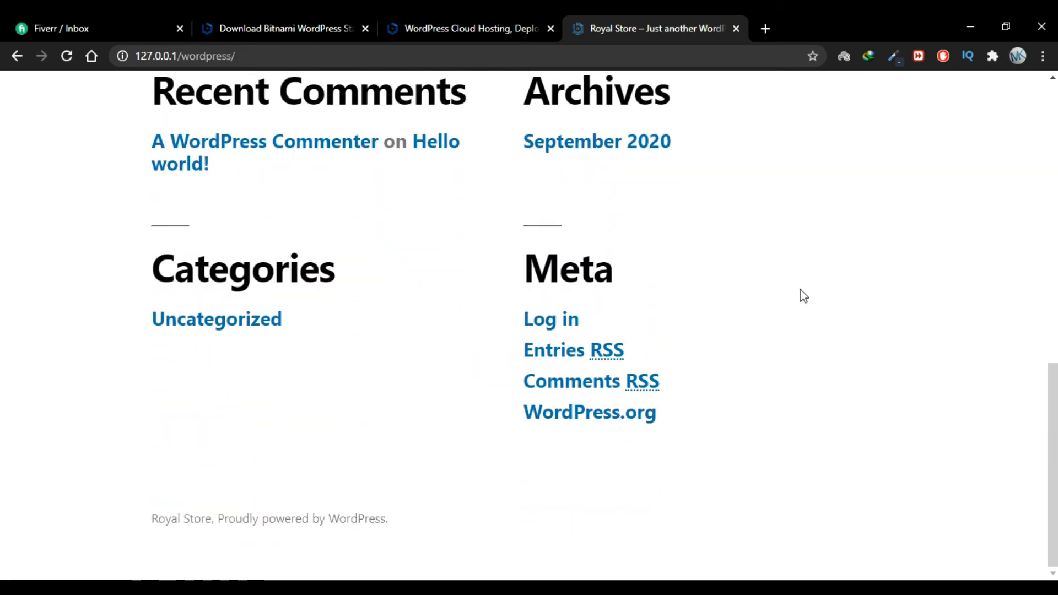
{"action": "scroll", "coordinate": [803, 296], "scroll_direction": "up", "scroll_amount": 12}
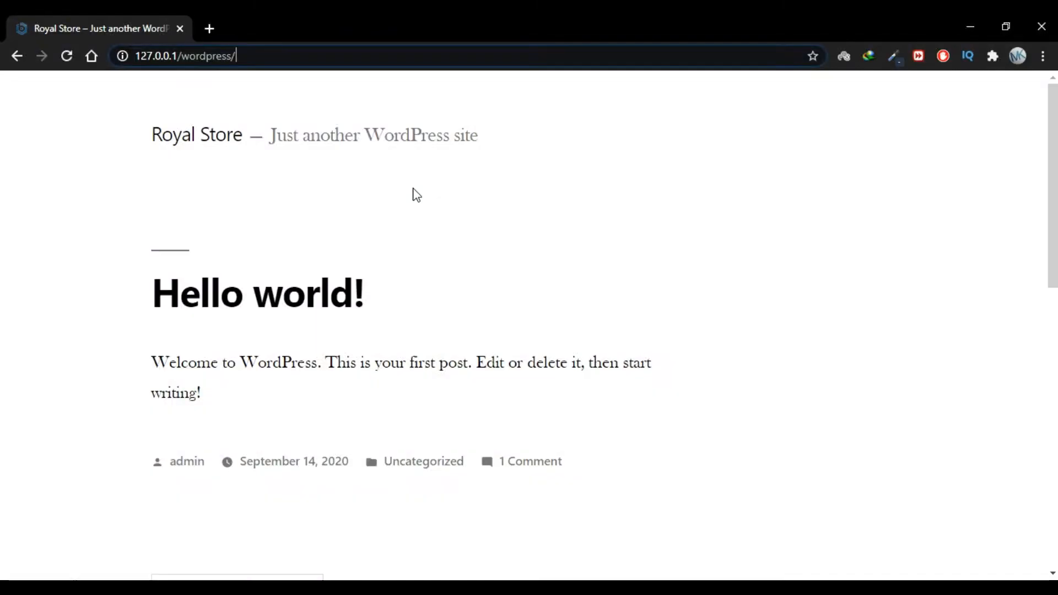
{"action": "left_click", "coordinate": [320, 61]}
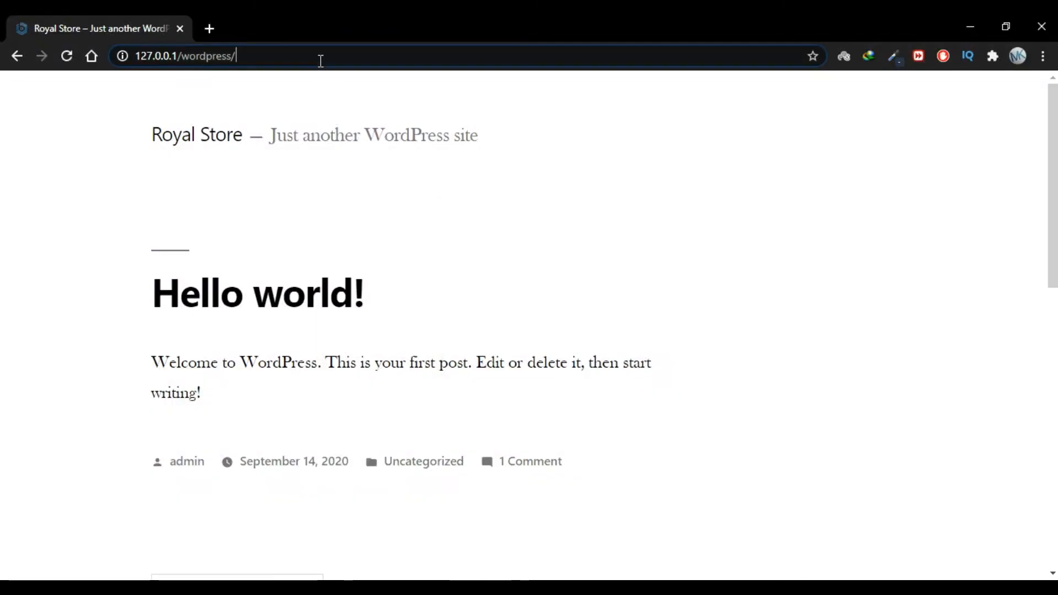
Load 127.0.0.1/wordpress/wp-admin/ and replace the prefilled username with admin
{"action": "type", "text": "wp-admin"}
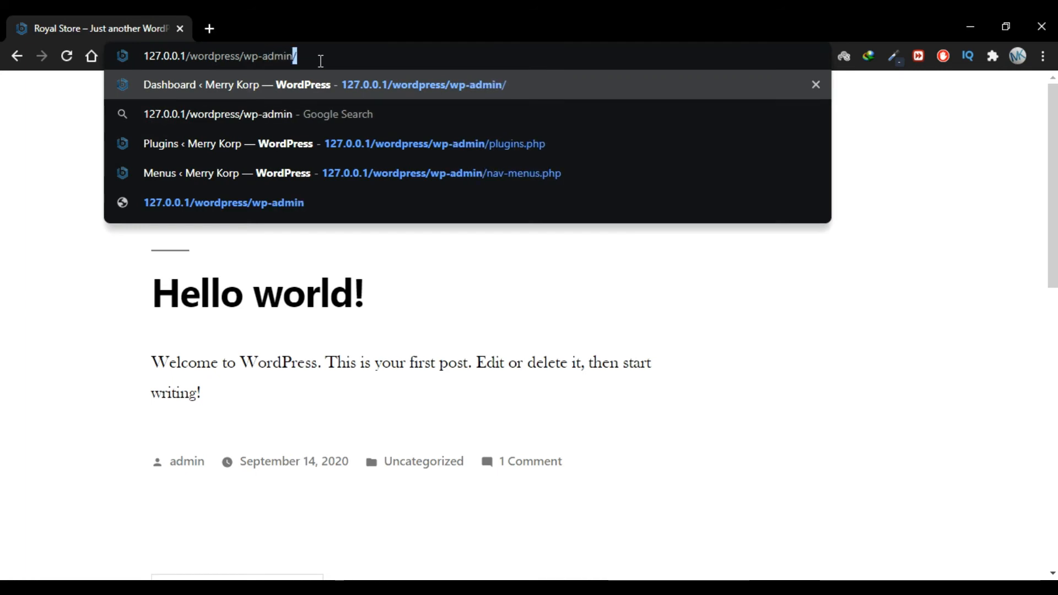
{"action": "type", "text": "/"}
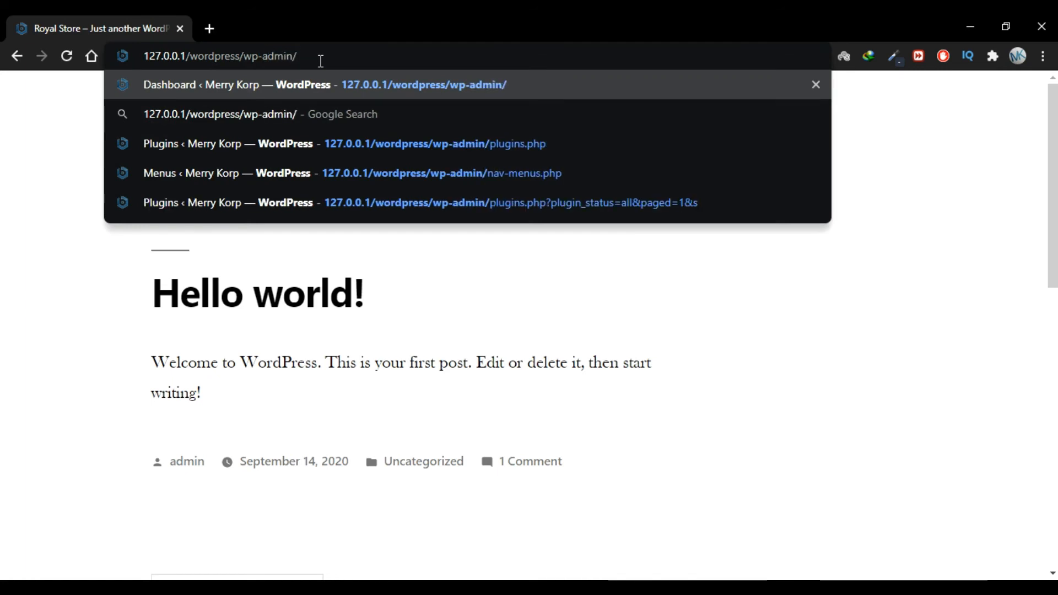
{"action": "key", "text": "Return"}
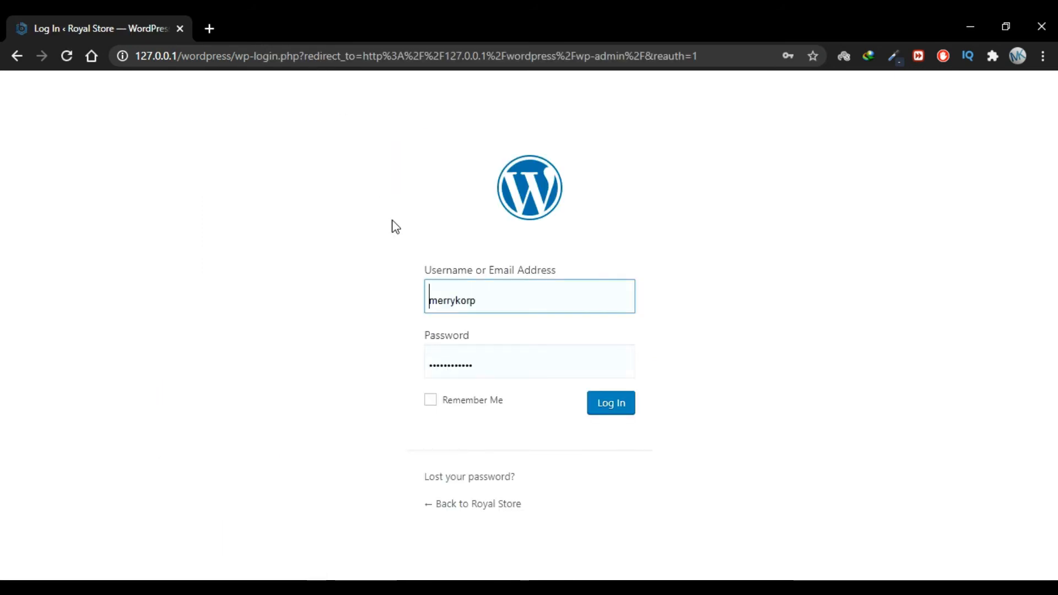
{"action": "left_click_drag", "start_coordinate": [485, 301], "coordinate": [425, 299]}
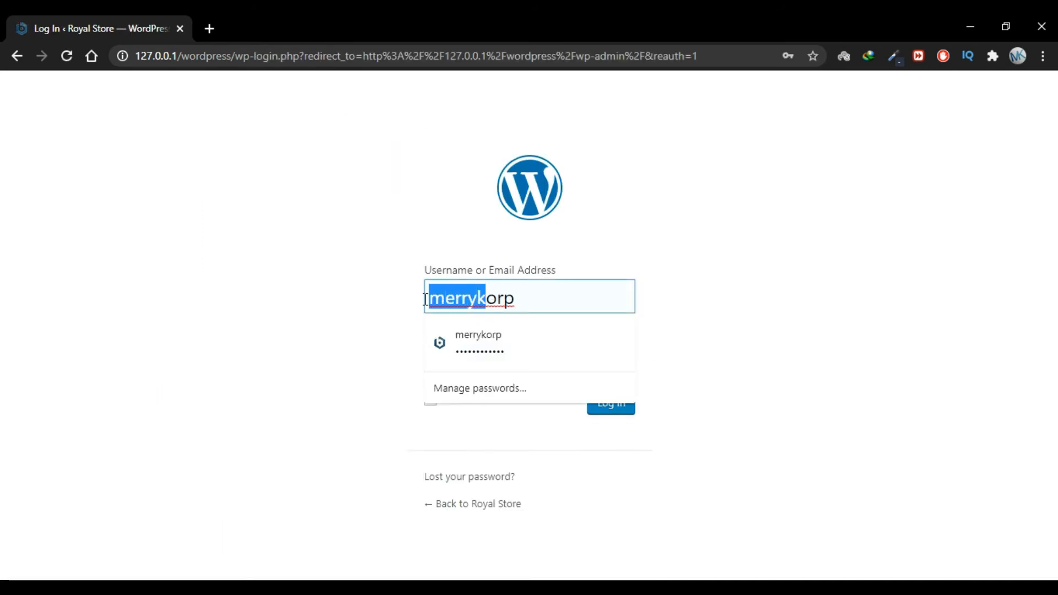
{"action": "left_click_drag", "start_coordinate": [549, 307], "coordinate": [430, 299]}
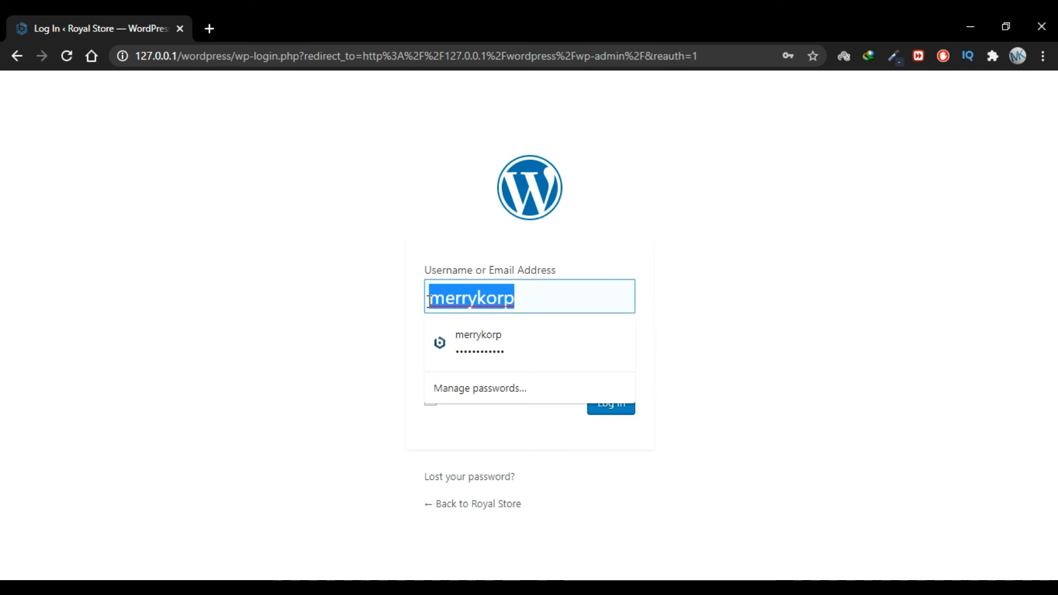
{"action": "key", "text": "BackSpace"}
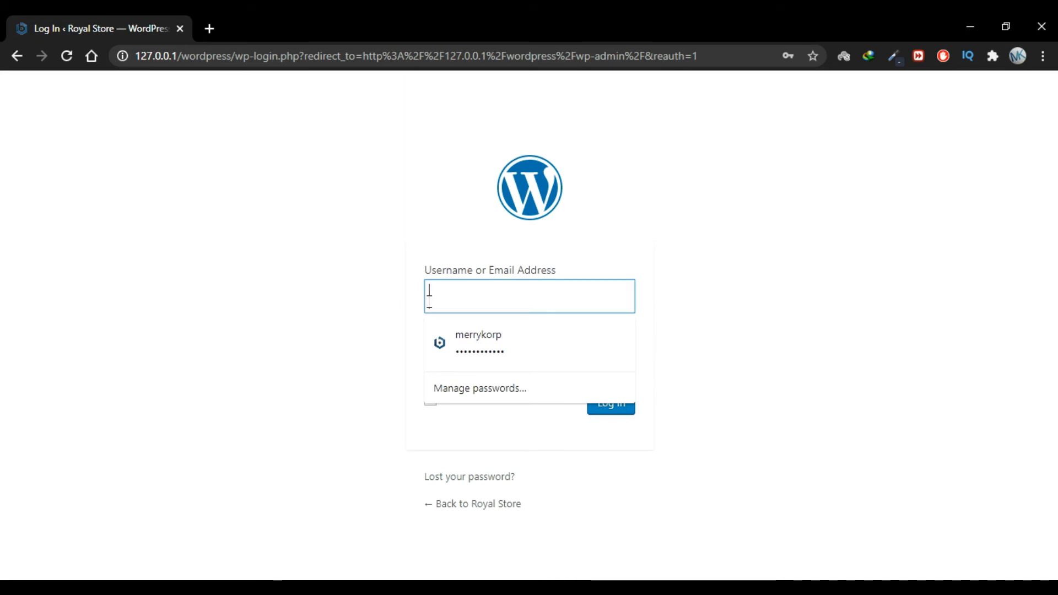
{"action": "left_click", "coordinate": [454, 304]}
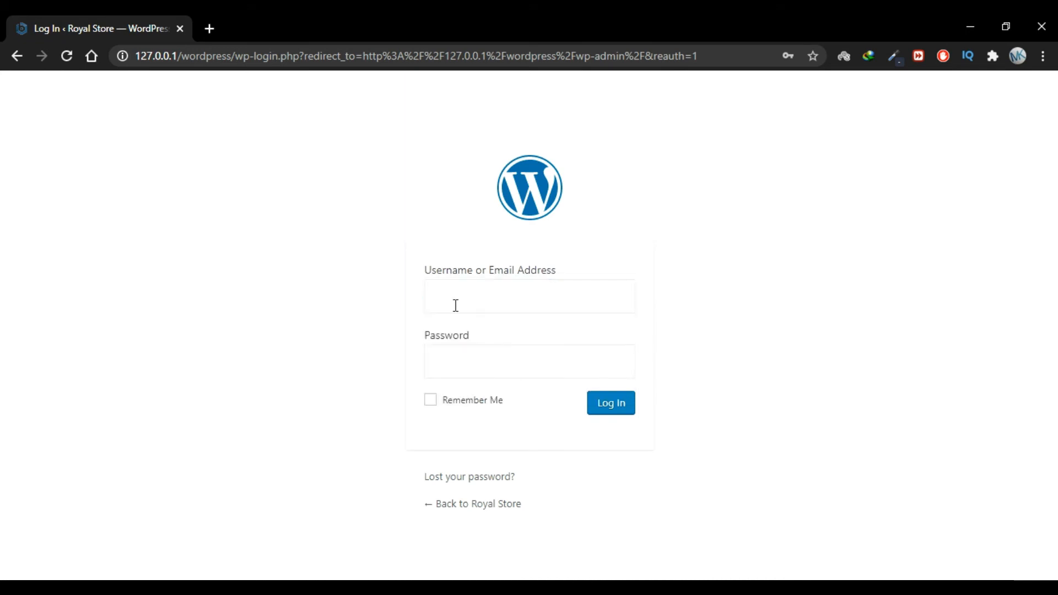
{"action": "left_click", "coordinate": [455, 305]}
{"action": "type", "text": "admin"}
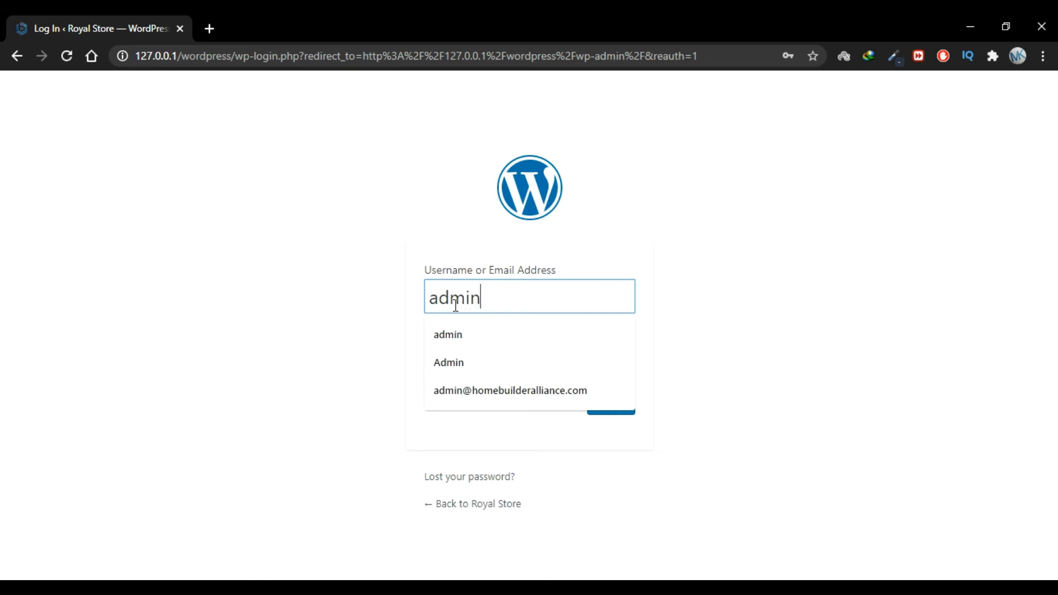
{"action": "left_click", "coordinate": [406, 313]}
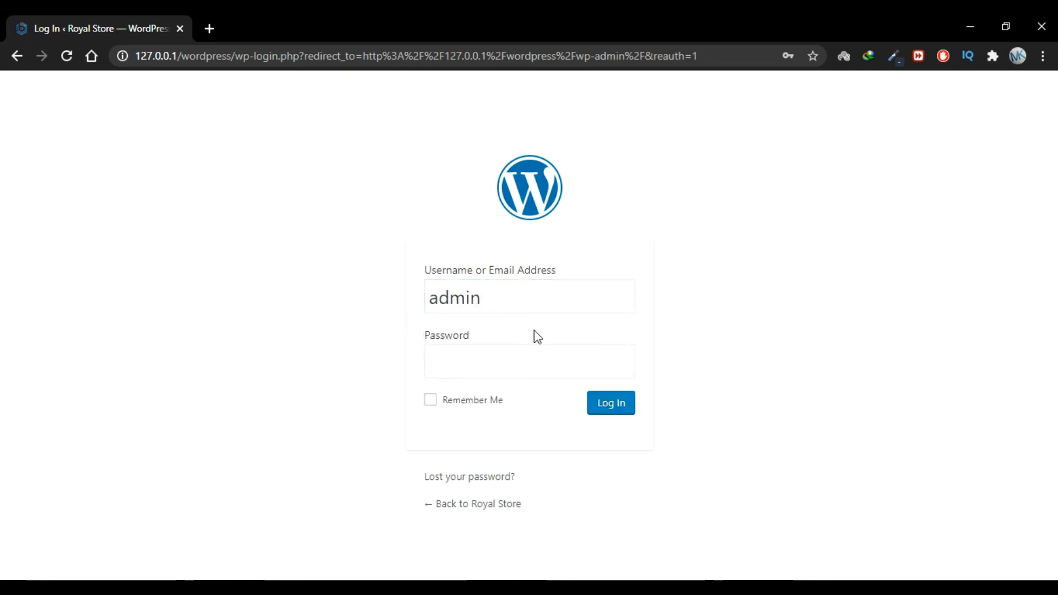
Enter the admin password, tick Remember Me, and log in to the dashboard
{"action": "left_click", "coordinate": [521, 365]}
{"action": "type", "text": "••••••••••••"}
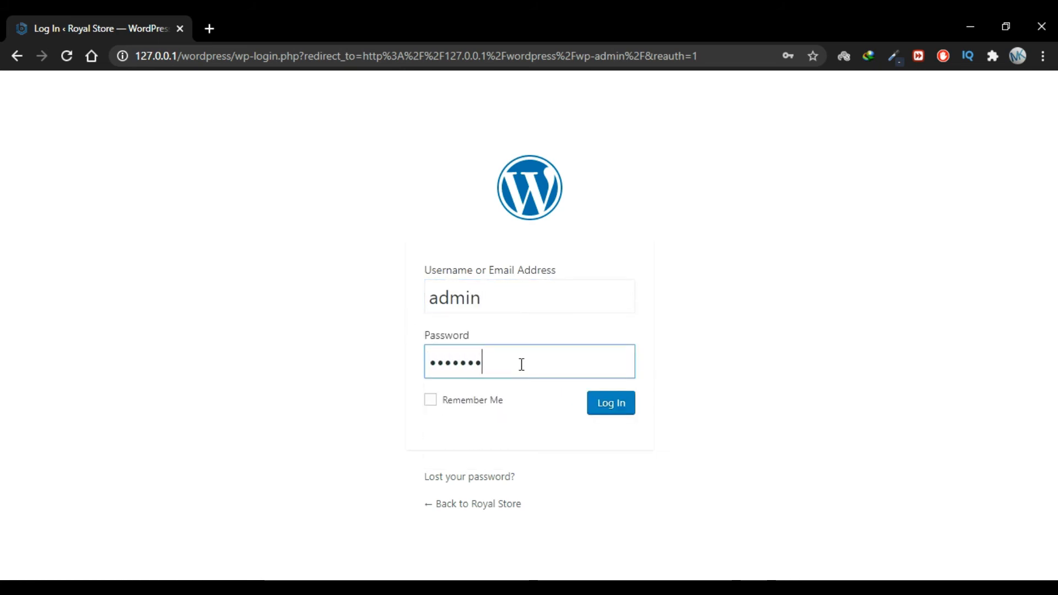
{"action": "left_click", "coordinate": [452, 402]}
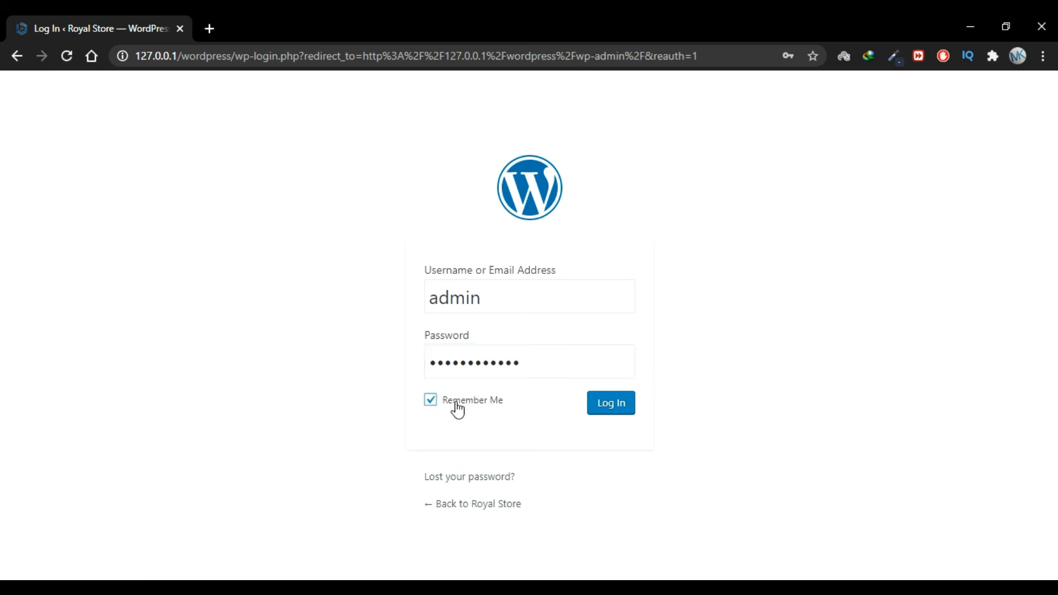
{"action": "left_click", "coordinate": [602, 414]}
{"action": "left_click", "coordinate": [481, 360]}
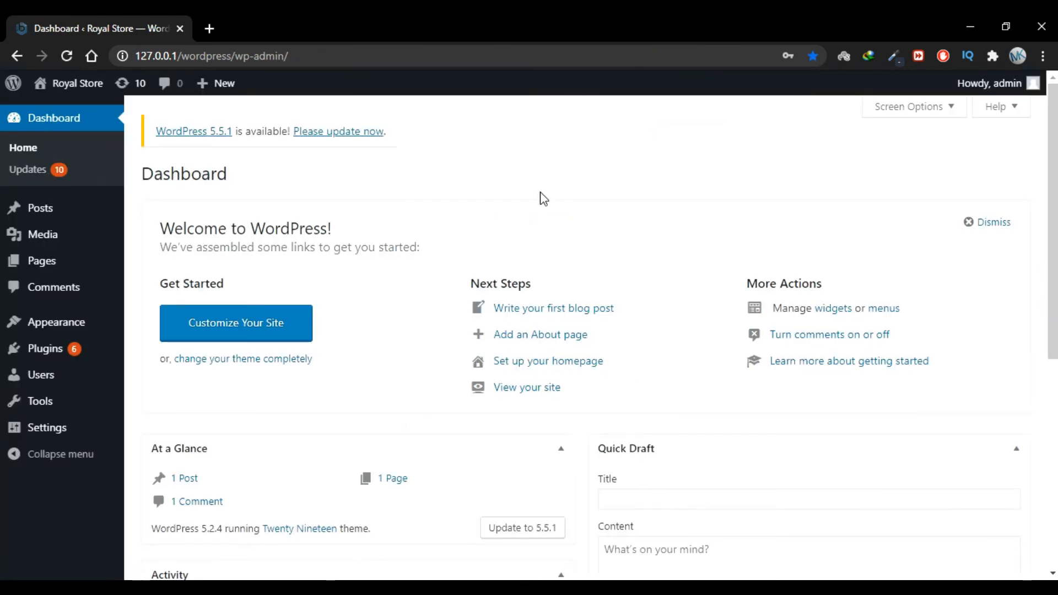
Open the admin bar's Visit Site link in a new tab to view the public Royal Store home page
{"action": "scroll", "coordinate": [441, 246], "scroll_direction": "down", "scroll_amount": 7}
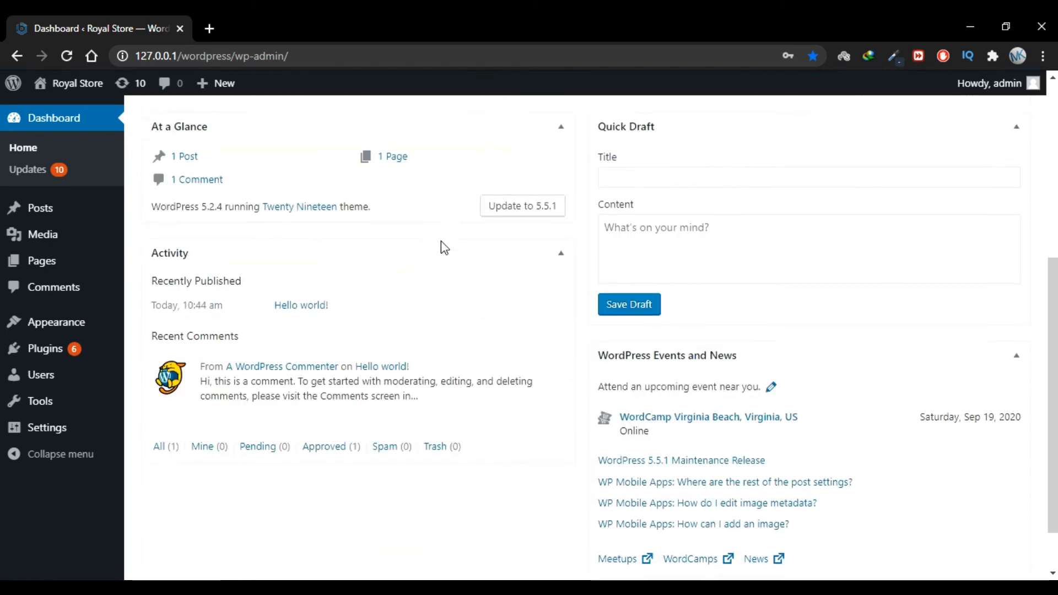
{"action": "scroll", "coordinate": [441, 242], "scroll_direction": "up", "scroll_amount": 7}
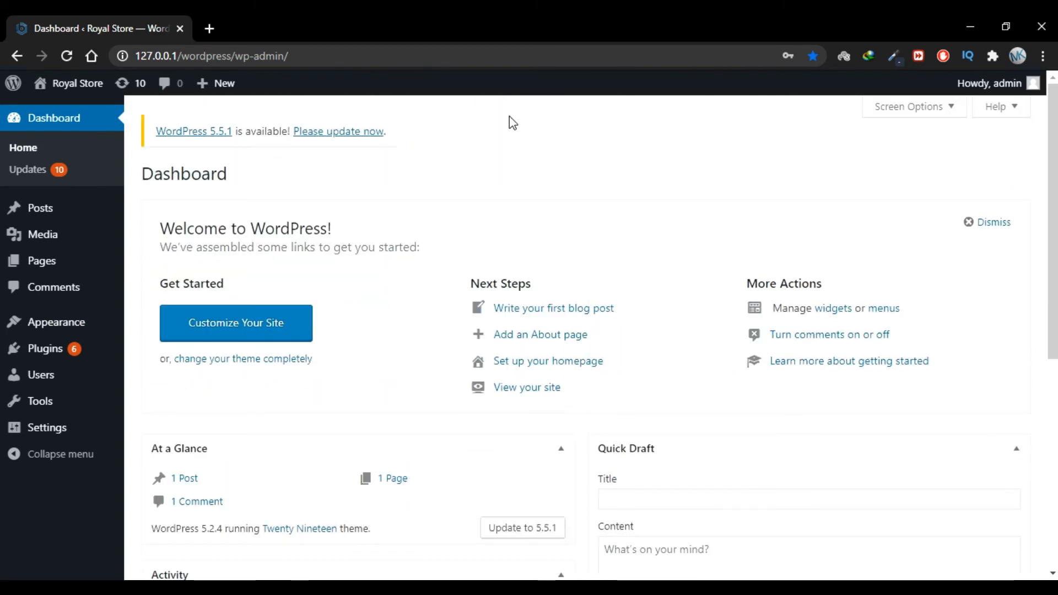
{"action": "mouse_move", "coordinate": [58, 87]}
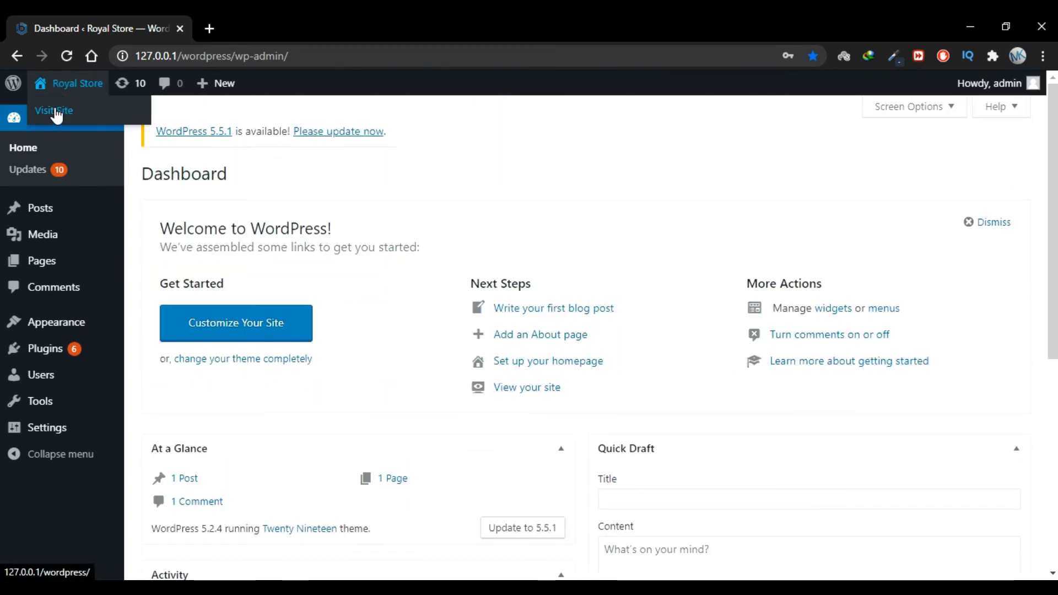
{"action": "right_click", "coordinate": [94, 113]}
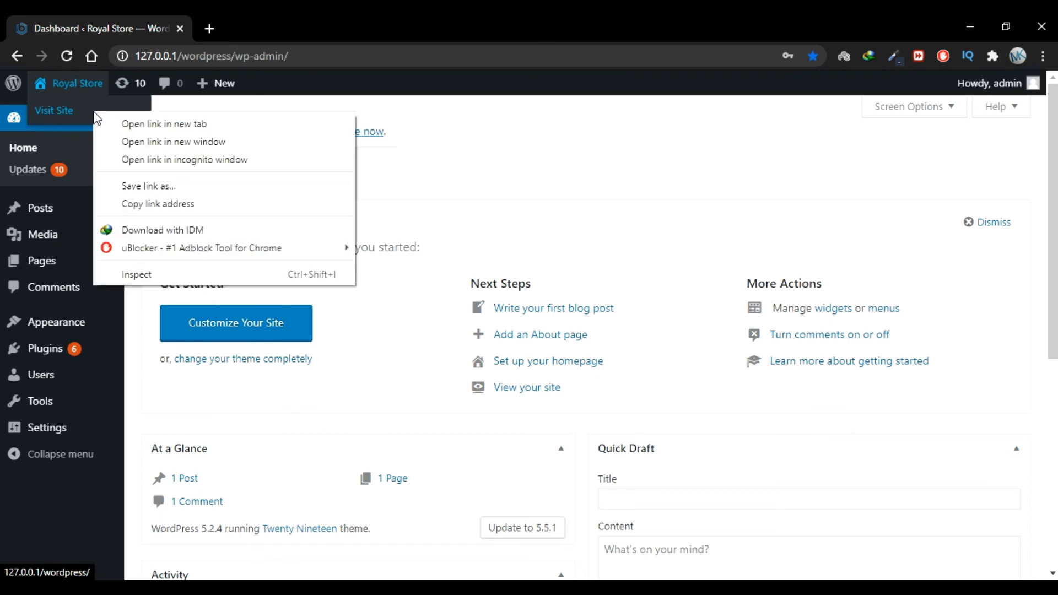
{"action": "left_click", "coordinate": [108, 125]}
{"action": "left_click", "coordinate": [260, 20]}
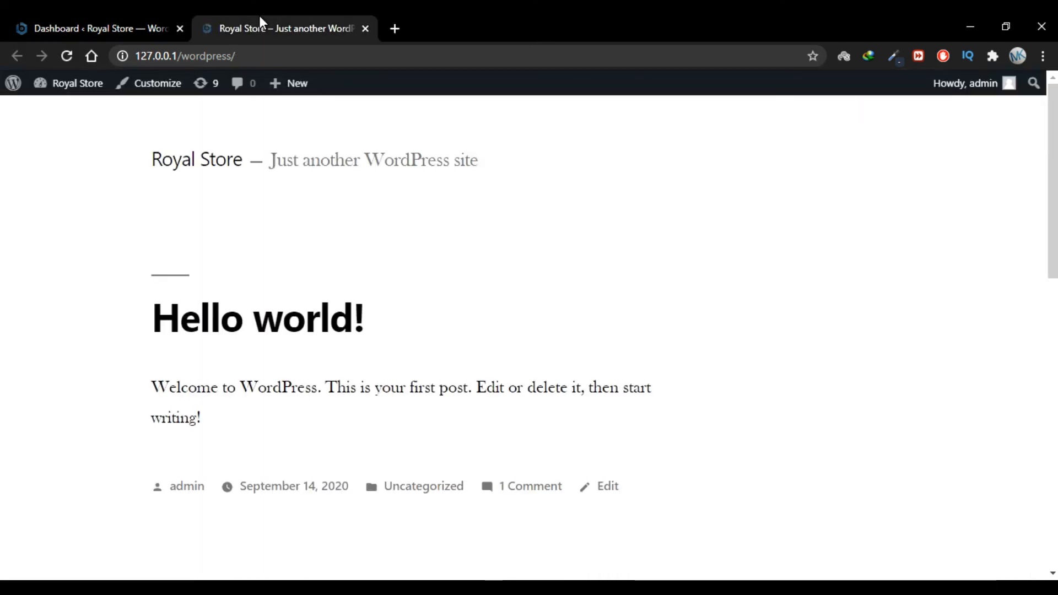
{"action": "left_click", "coordinate": [114, 17]}
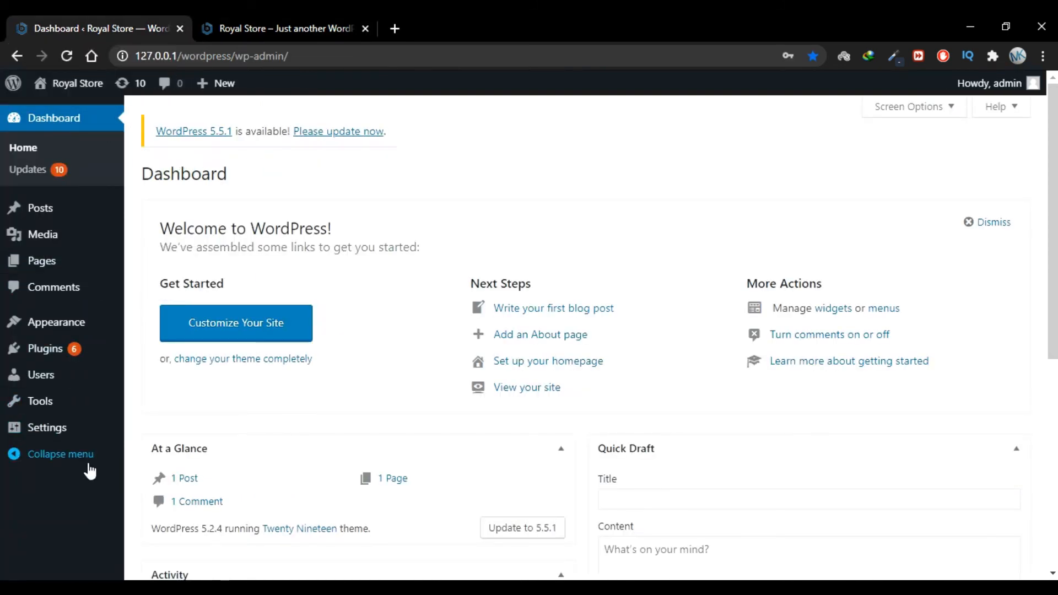
{"action": "mouse_move", "coordinate": [100, 347]}
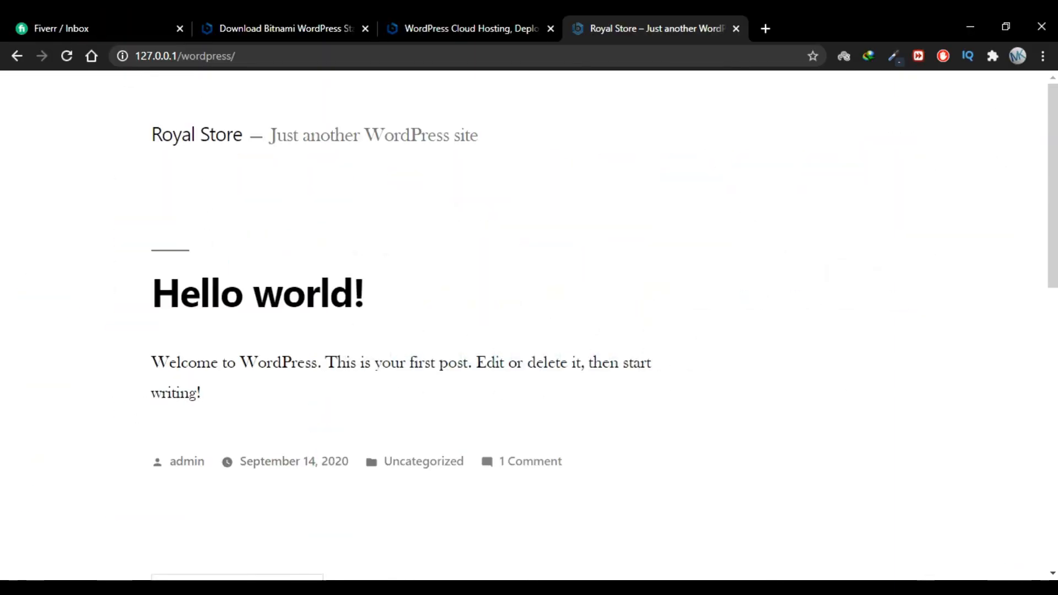
{"action": "key", "text": "super"}
{"action": "type", "text": "contr"}
{"action": "key", "text": "Return"}
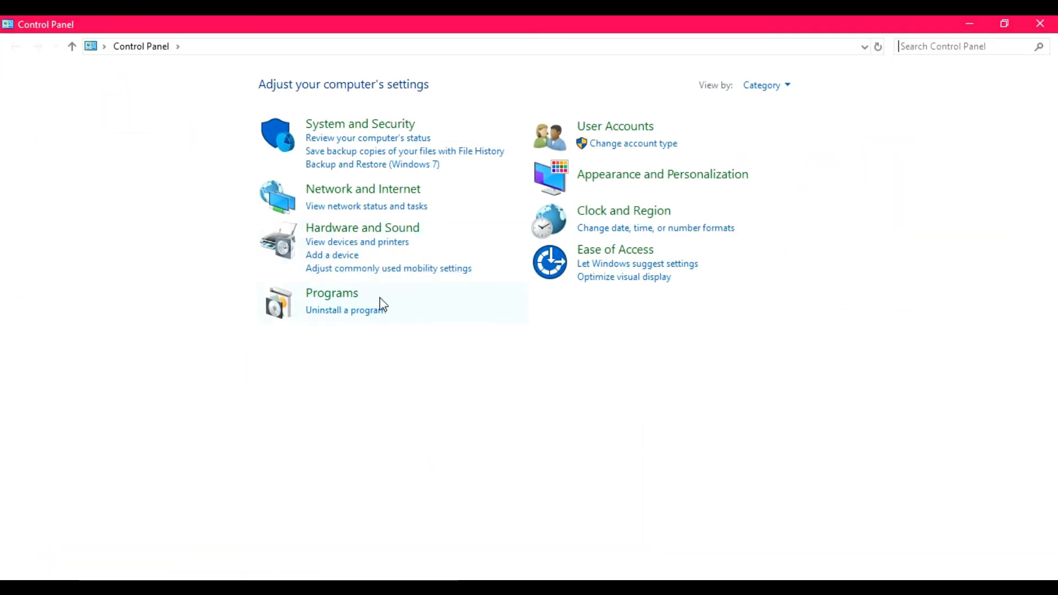
{"action": "left_click", "coordinate": [364, 311]}
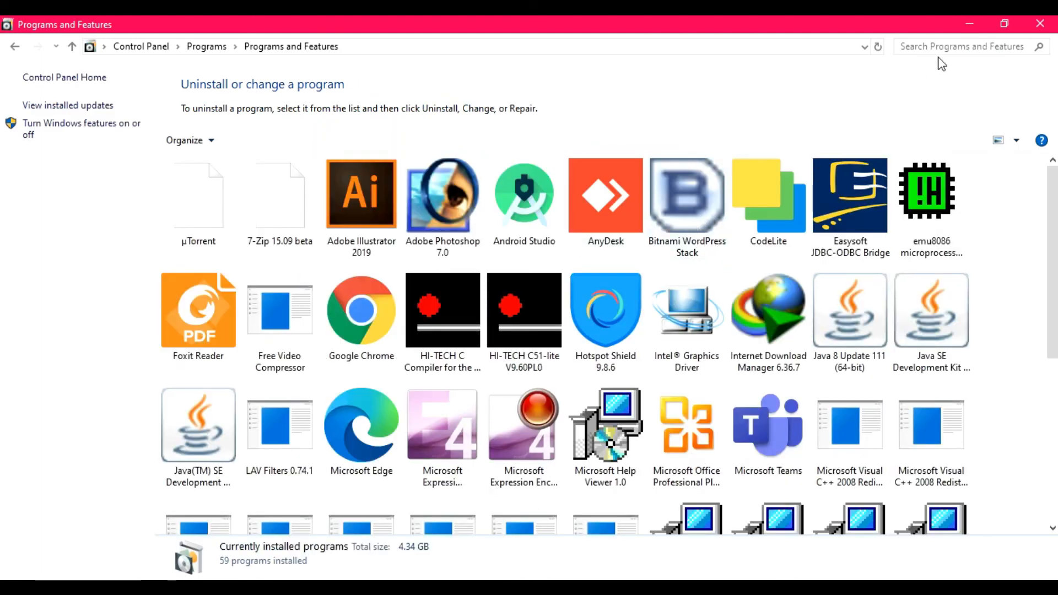
{"action": "left_click", "coordinate": [698, 209]}
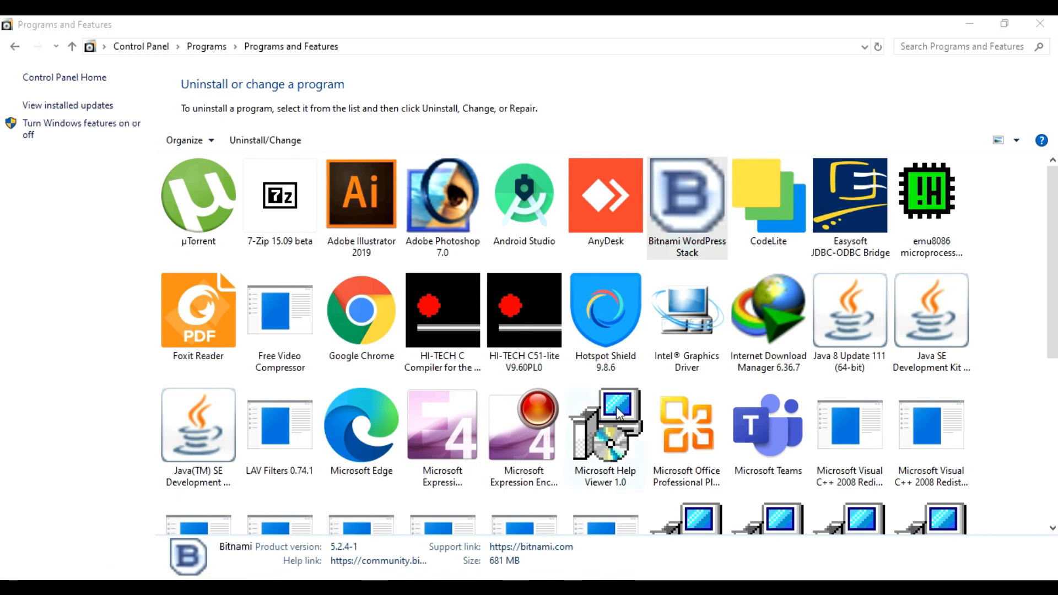
{"action": "left_click", "coordinate": [1036, 28]}
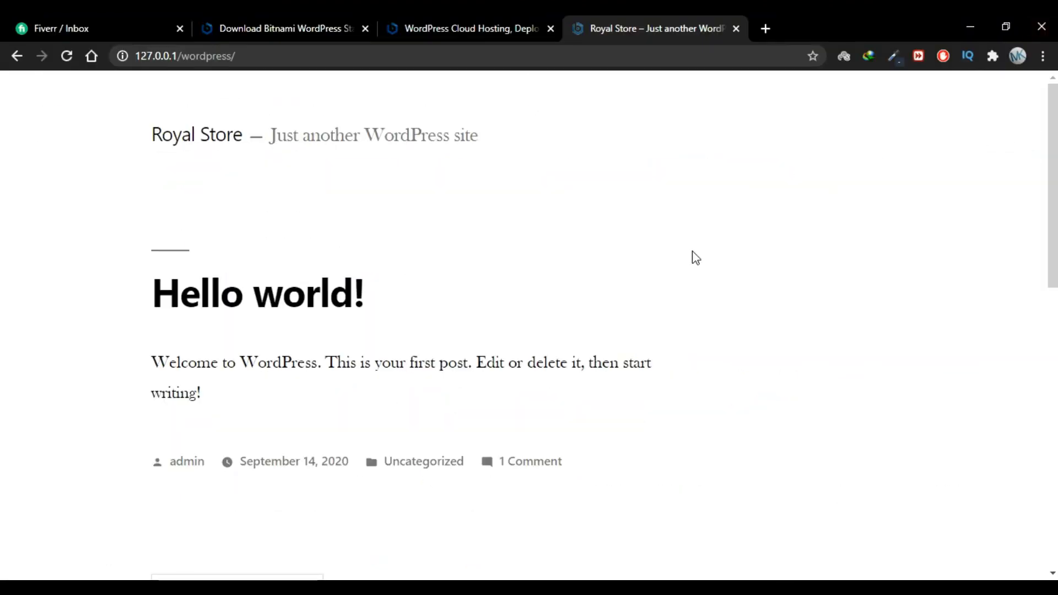